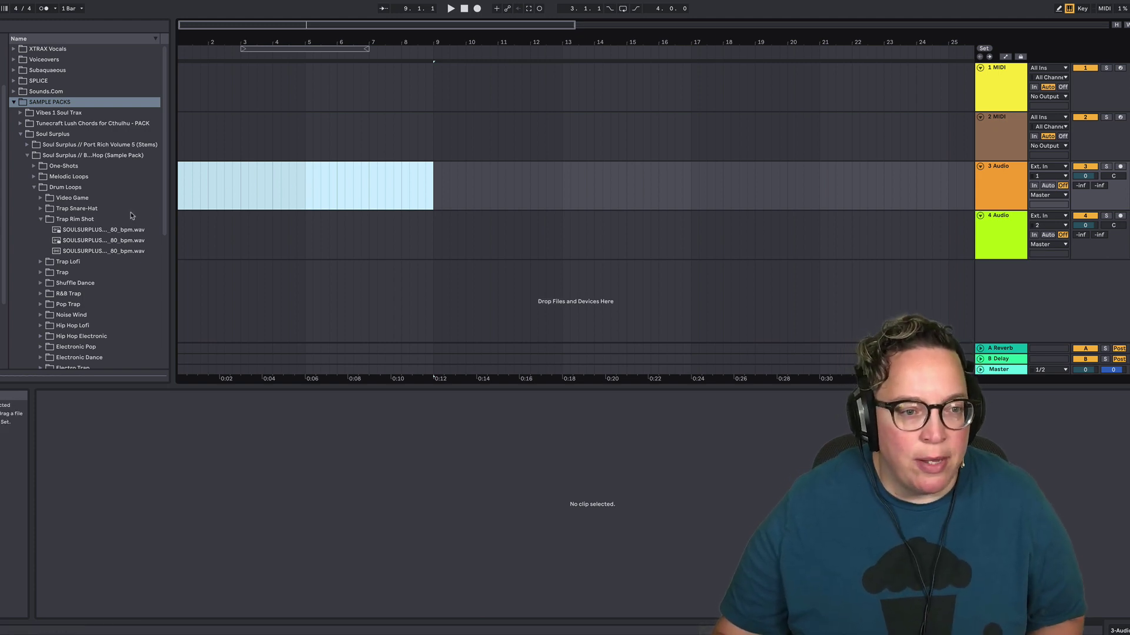
- Drop the 80 bpm Soul Surplus trap rim shot loop on track 3 at bar 1 and audition it
{"action": "left_click_drag", "start_coordinate": [114, 231], "coordinate": [179, 192]}
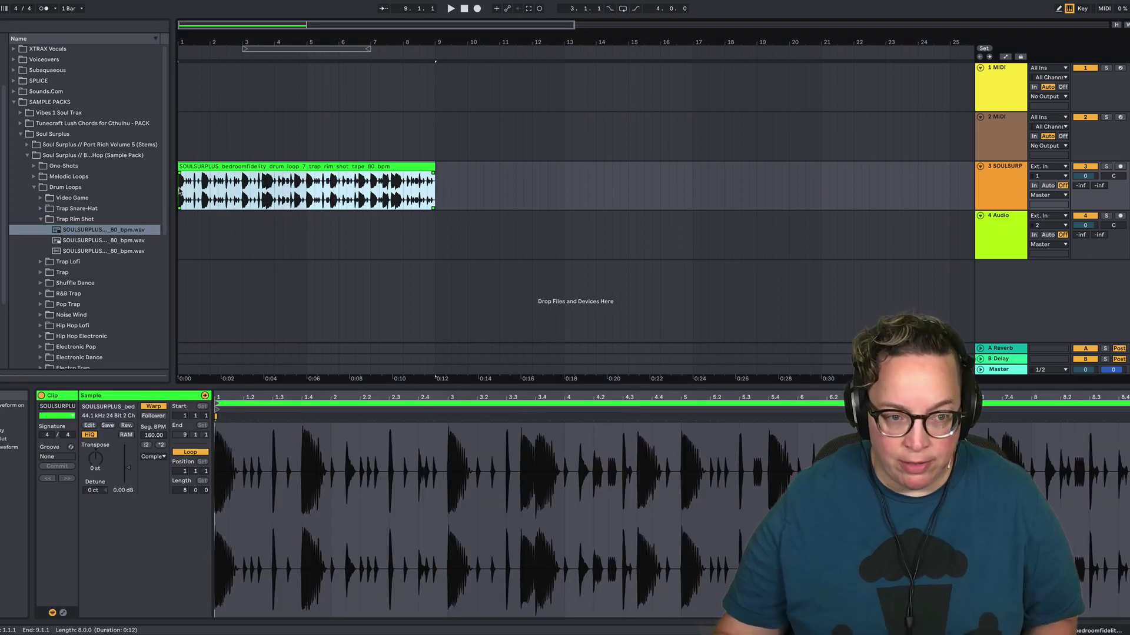
{"action": "key", "text": "space"}
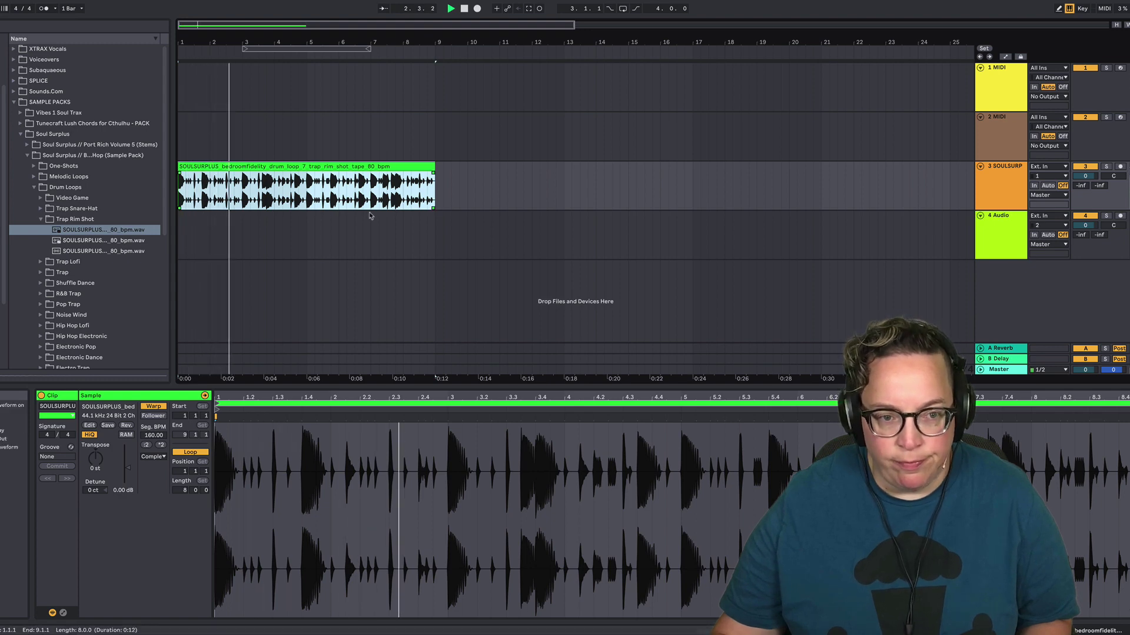
{"action": "key", "text": "space"}
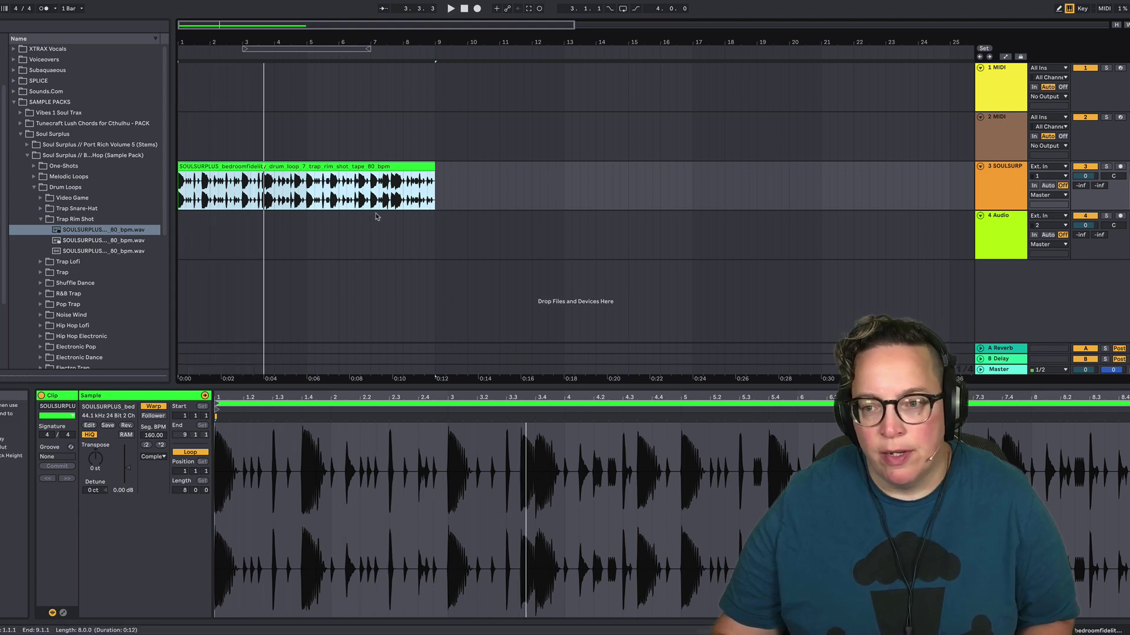
{"action": "right_click", "coordinate": [350, 169]}
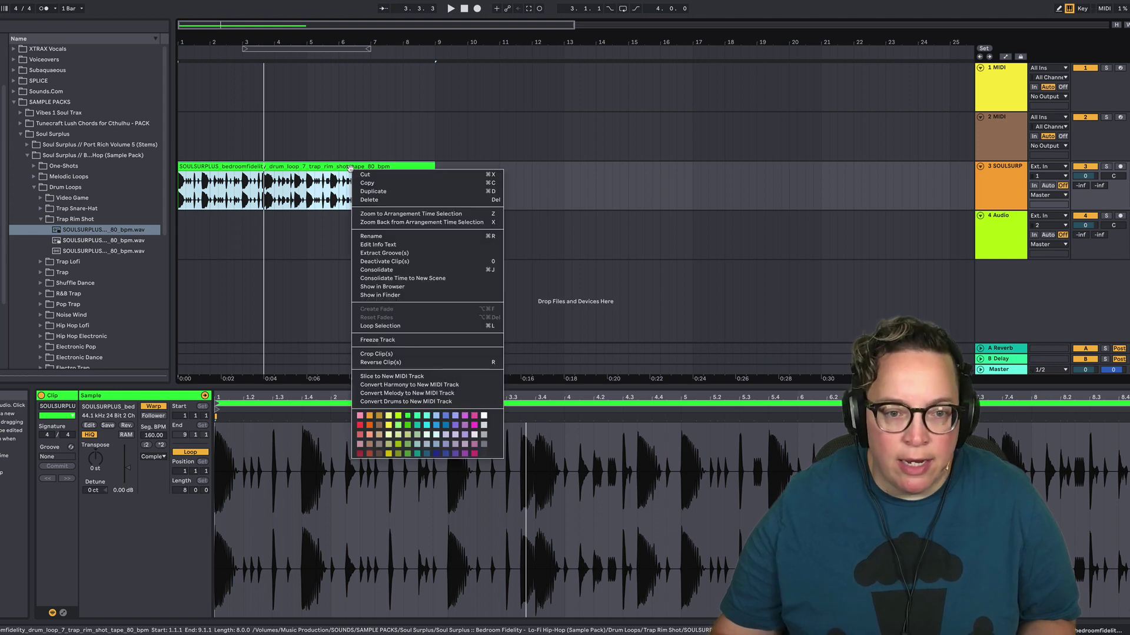
- Convert the rim shot loop to a new 606 drum rack MIDI track and make it taller
{"action": "left_click", "coordinate": [412, 402]}
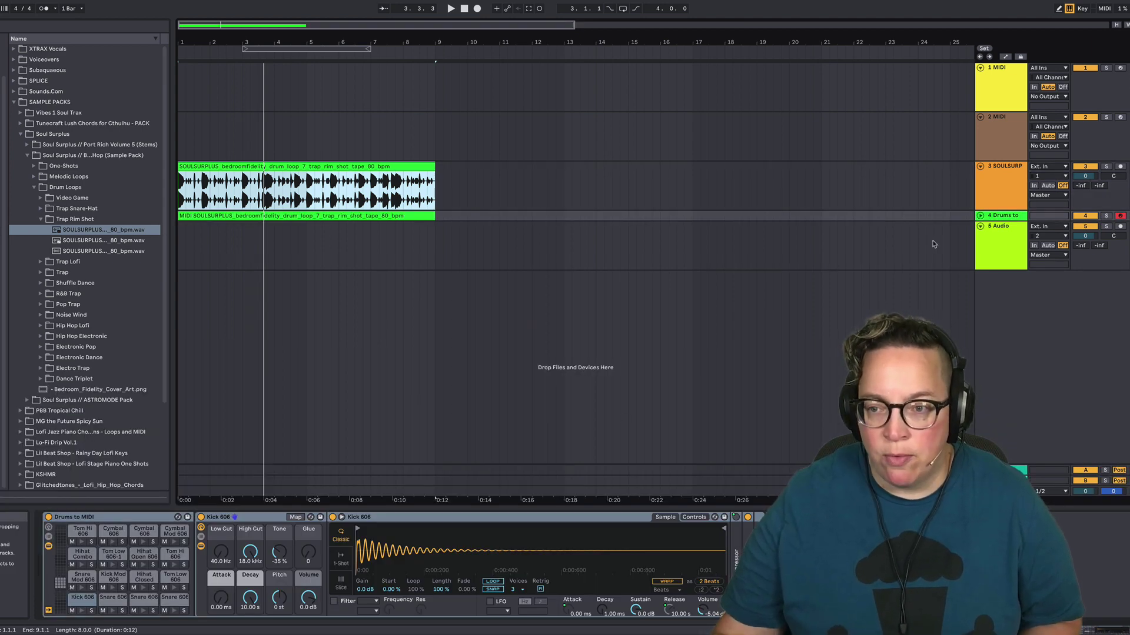
{"action": "left_click", "coordinate": [987, 222]}
{"action": "left_click_drag", "start_coordinate": [987, 222], "coordinate": [986, 255]}
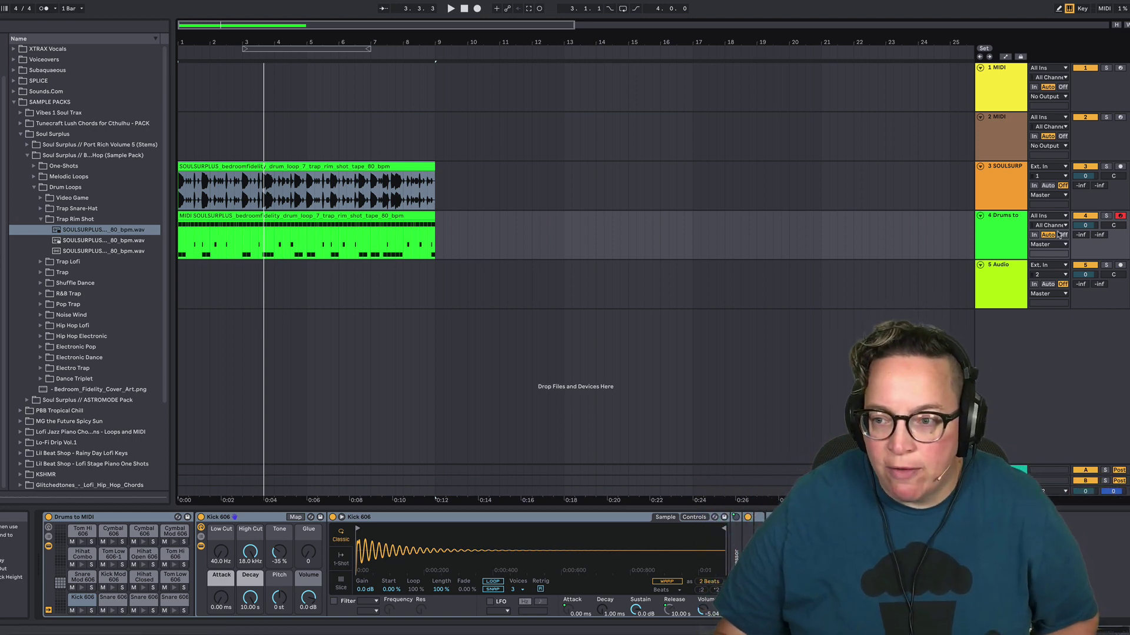
- Play the arrangement while switching solo between the audio loop and the MIDI drum track
{"action": "left_click", "coordinate": [1106, 217]}
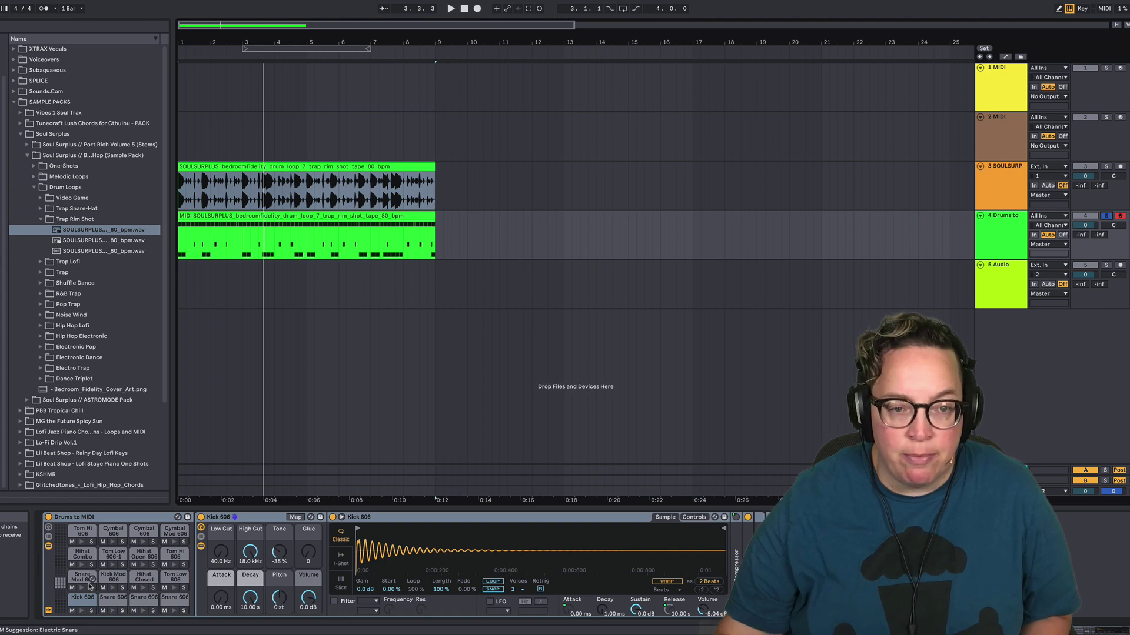
{"action": "key", "text": "space"}
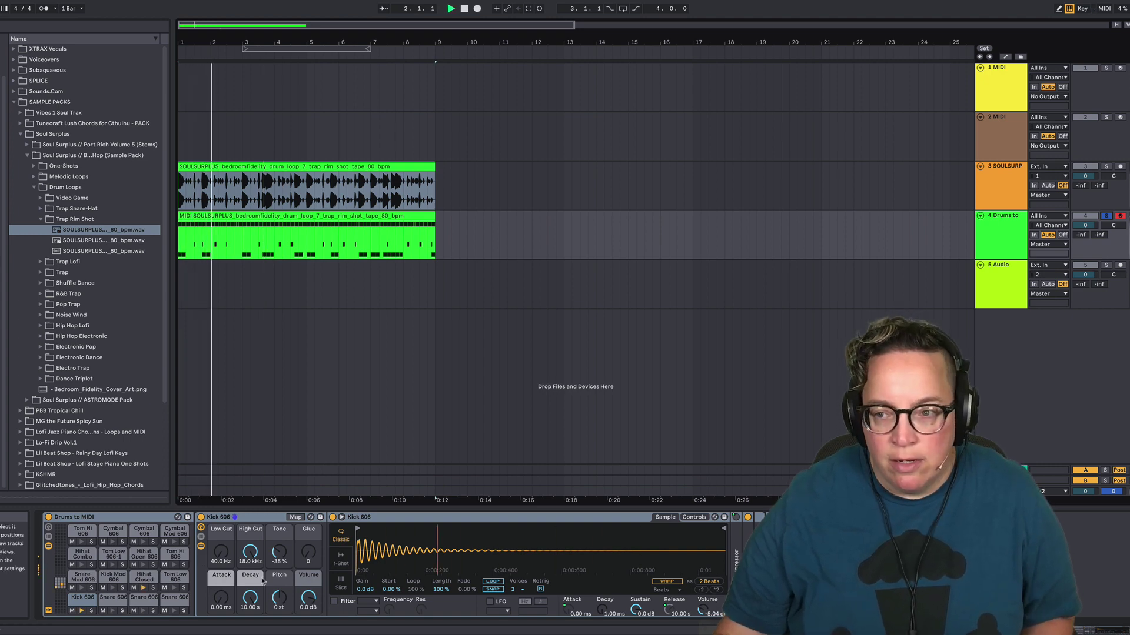
{"action": "left_click", "coordinate": [1105, 167]}
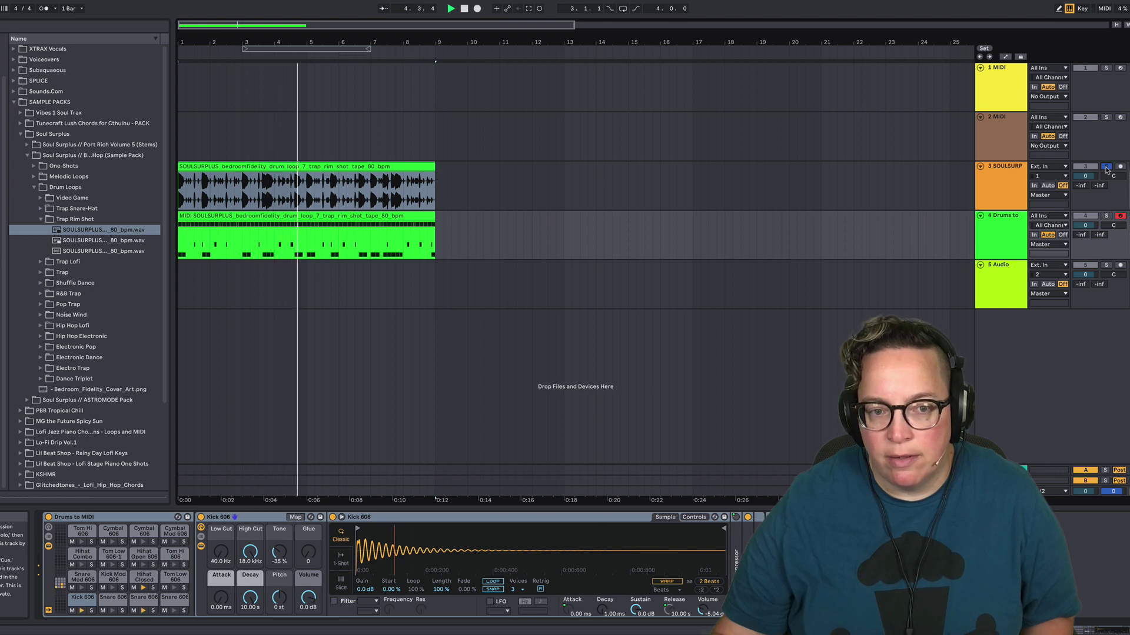
{"action": "left_click", "coordinate": [1106, 217]}
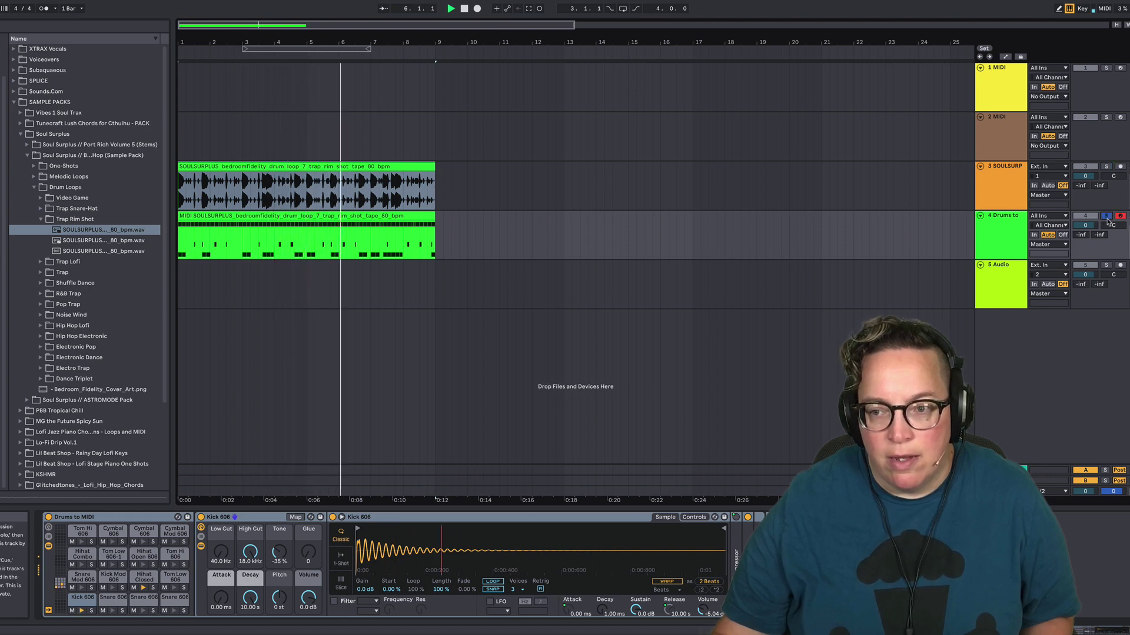
{"action": "left_click", "coordinate": [994, 222]}
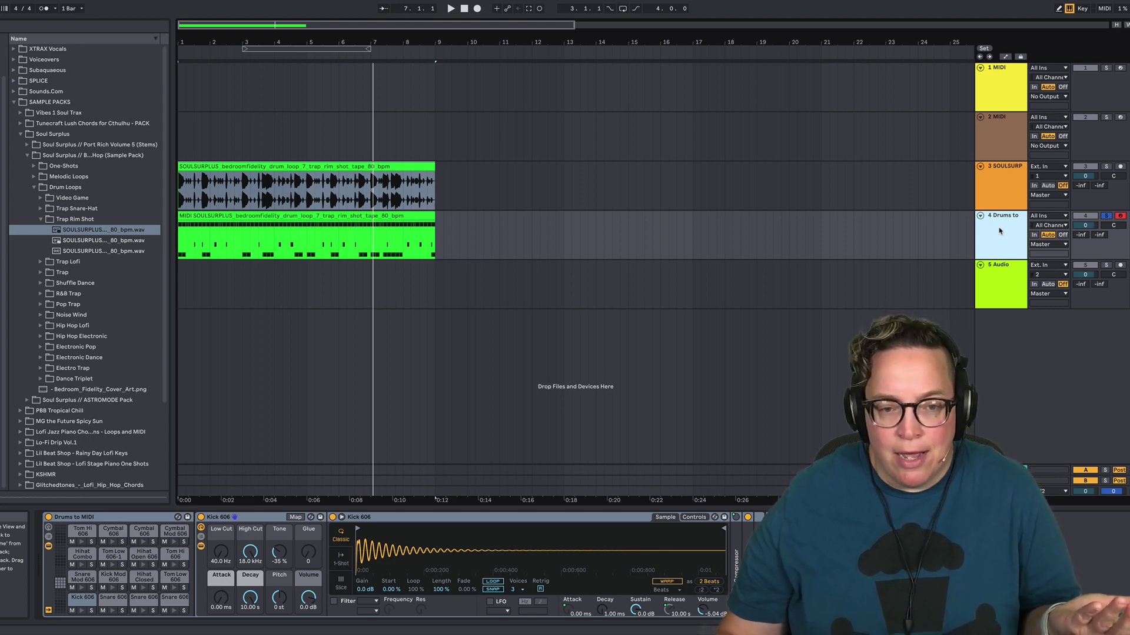
- Duplicate the drum MIDI track and delete the kick and snare notes from the copy
{"action": "right_click", "coordinate": [998, 231]}
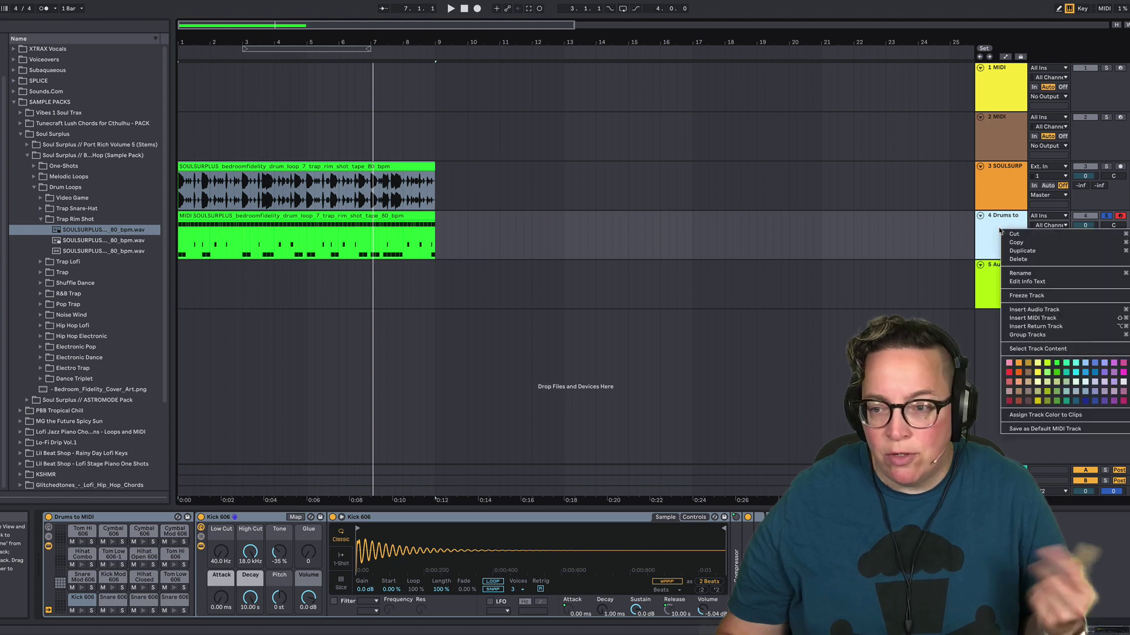
{"action": "left_click", "coordinate": [1022, 250]}
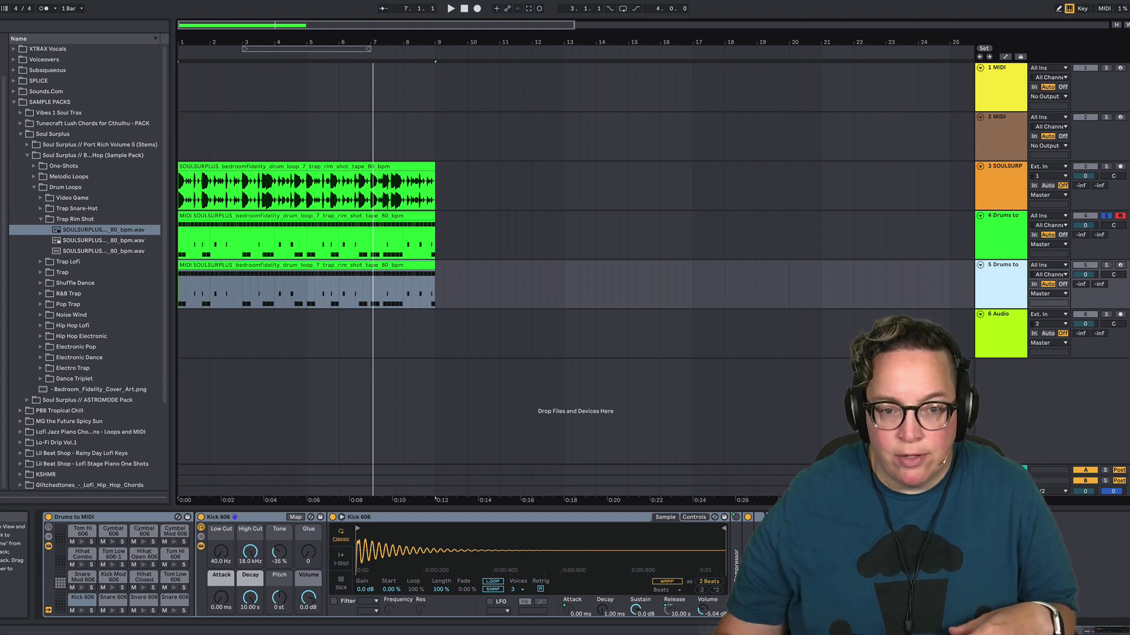
{"action": "key", "text": "shift+Tab"}
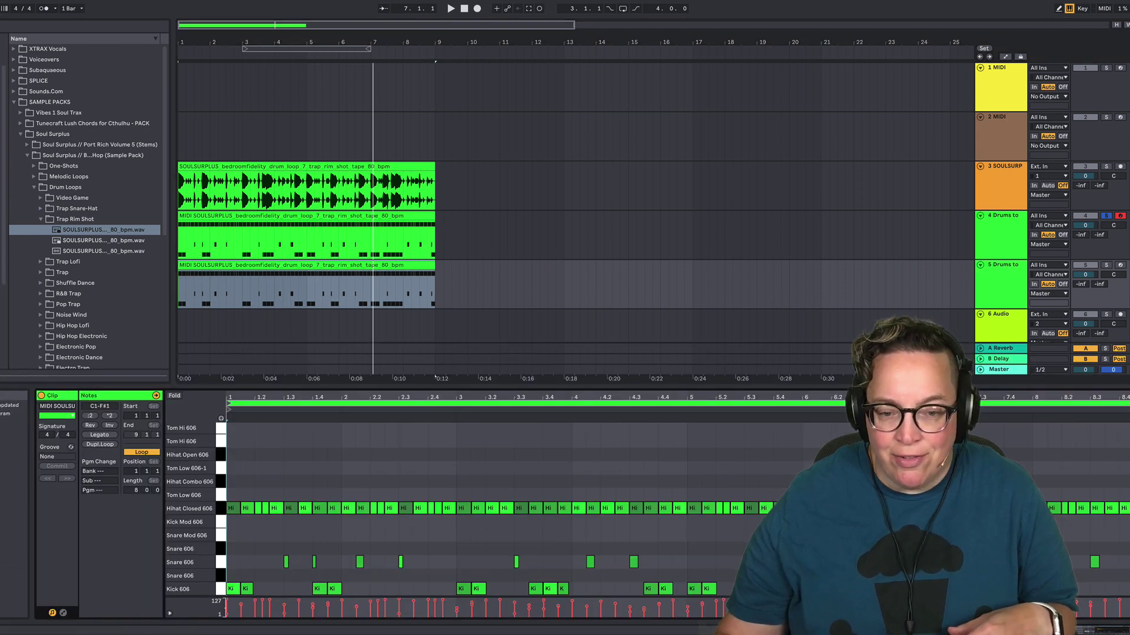
{"action": "key", "text": "ctrl+a"}
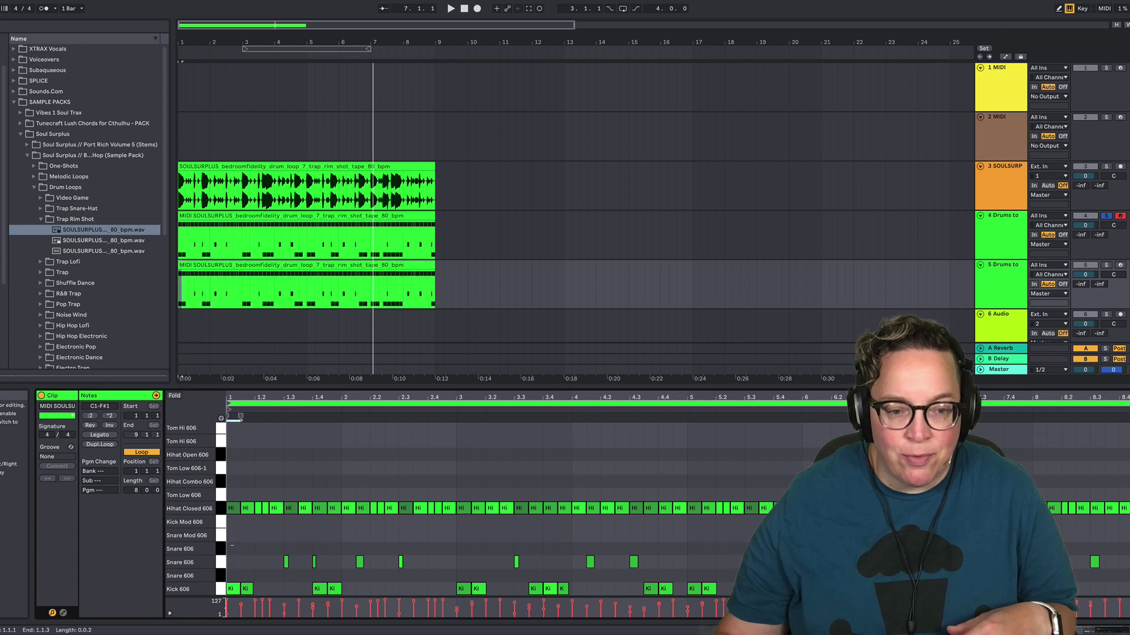
{"action": "key", "text": "Delete"}
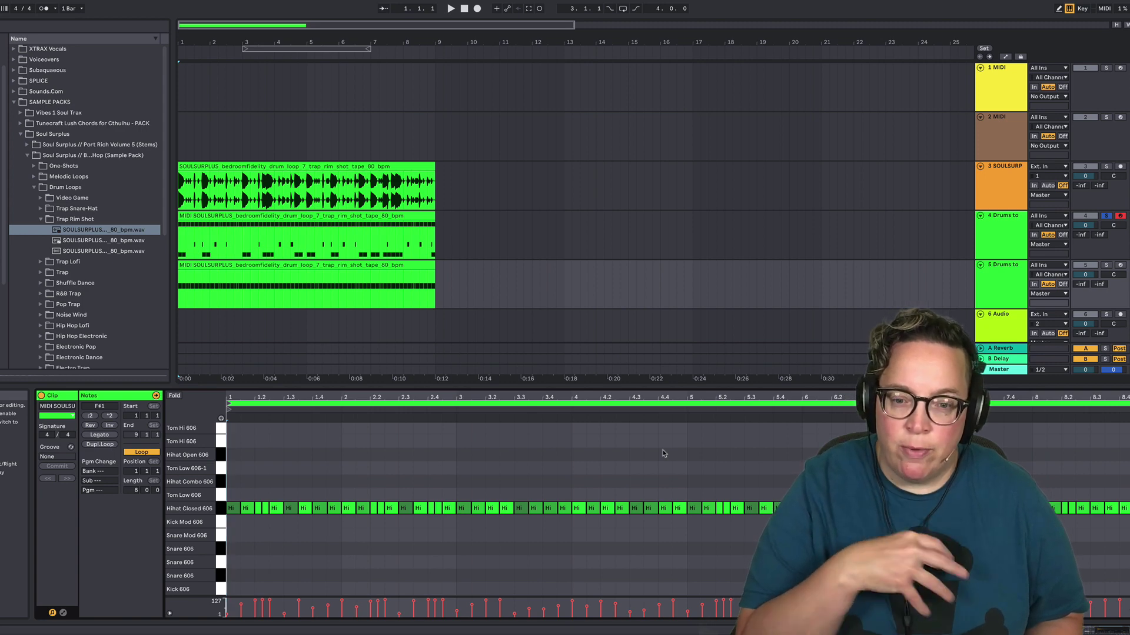
- Solo the hi-hat-only copy on track 5 and play it back
{"action": "key", "text": "space"}
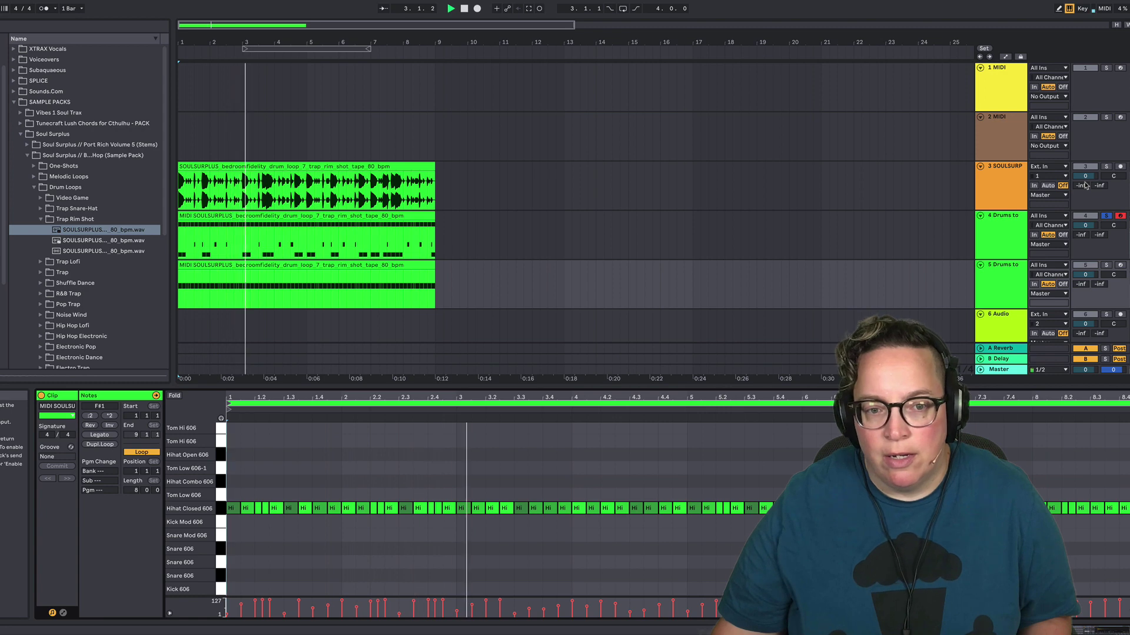
{"action": "left_click", "coordinate": [1105, 266]}
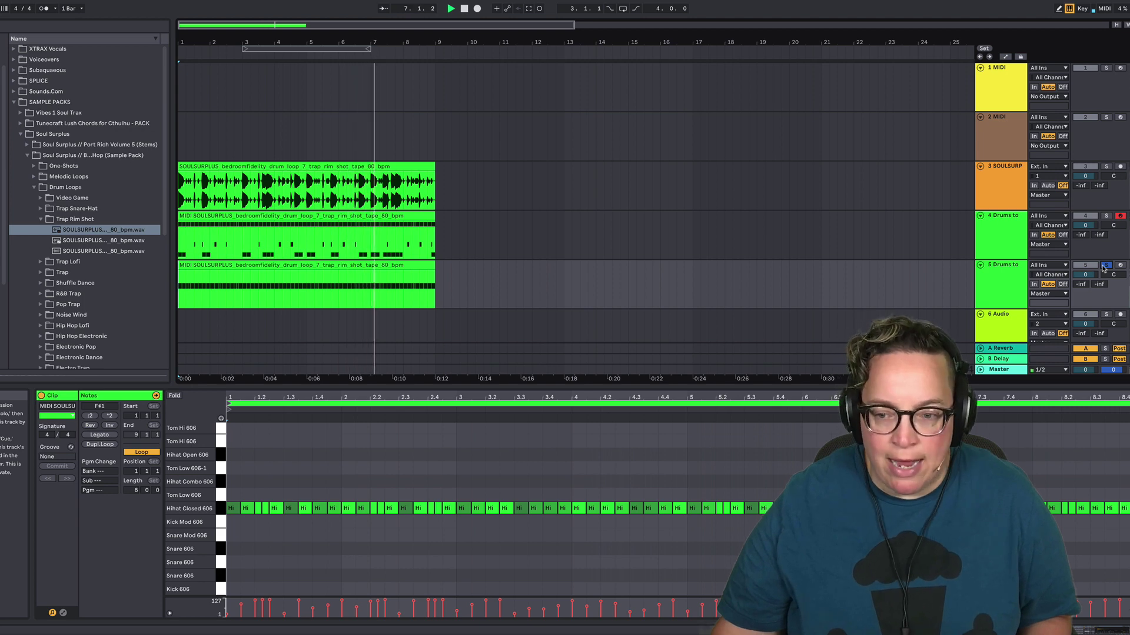
{"action": "key", "text": "space"}
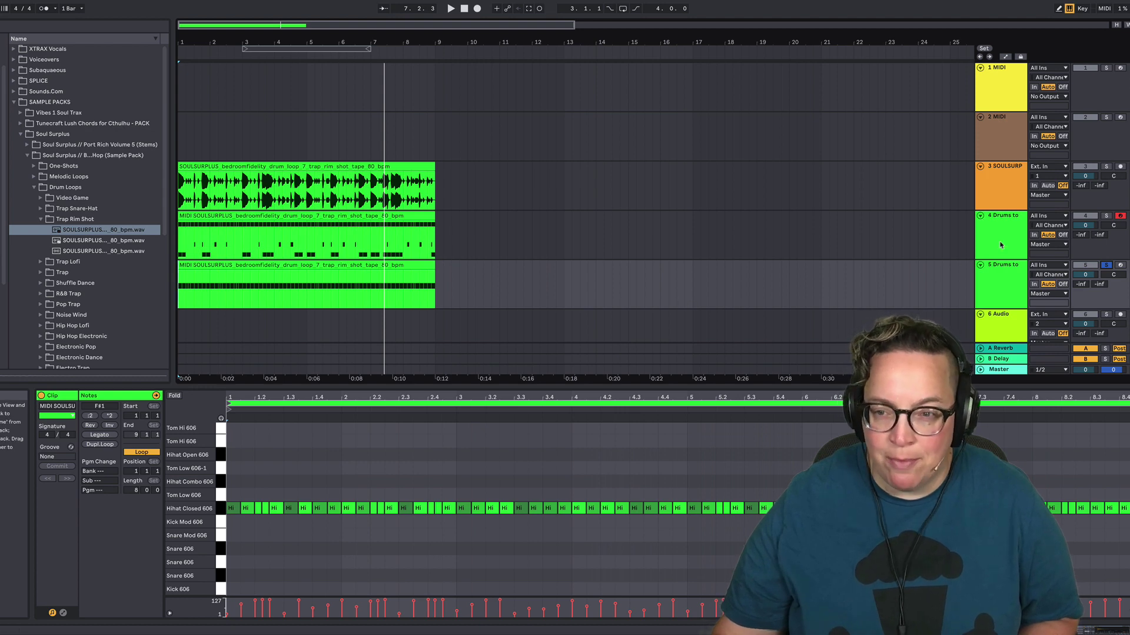
{"action": "left_click", "coordinate": [1011, 287]}
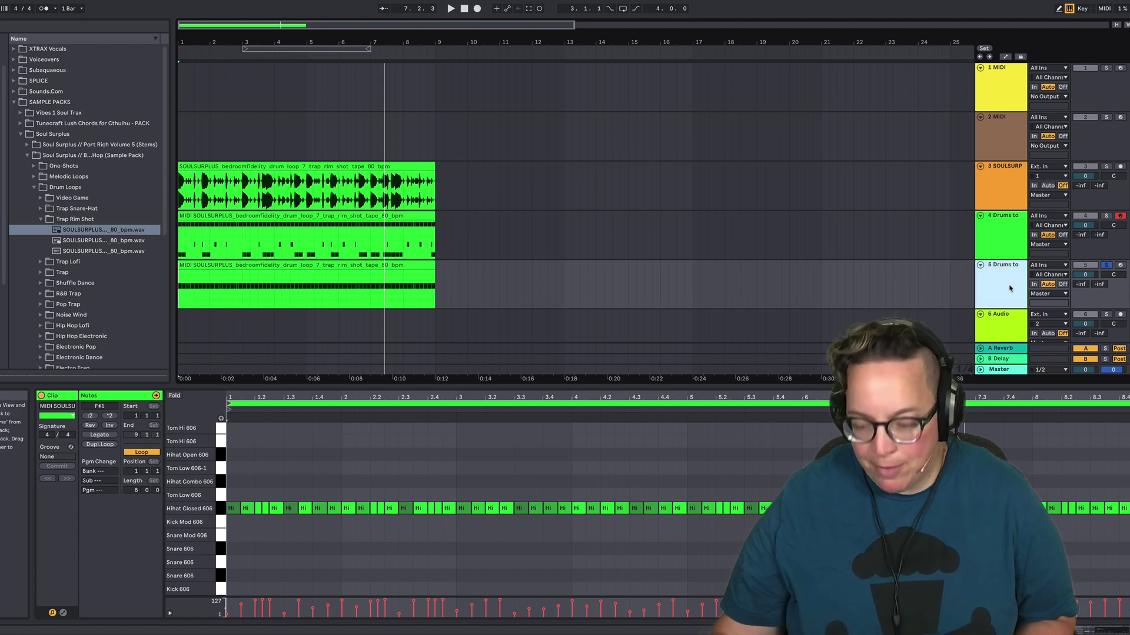
- Delete the duplicated hi-hat track and show track 4's drum rack devices
{"action": "key", "text": "Delete"}
{"action": "left_click", "coordinate": [792, 244]}
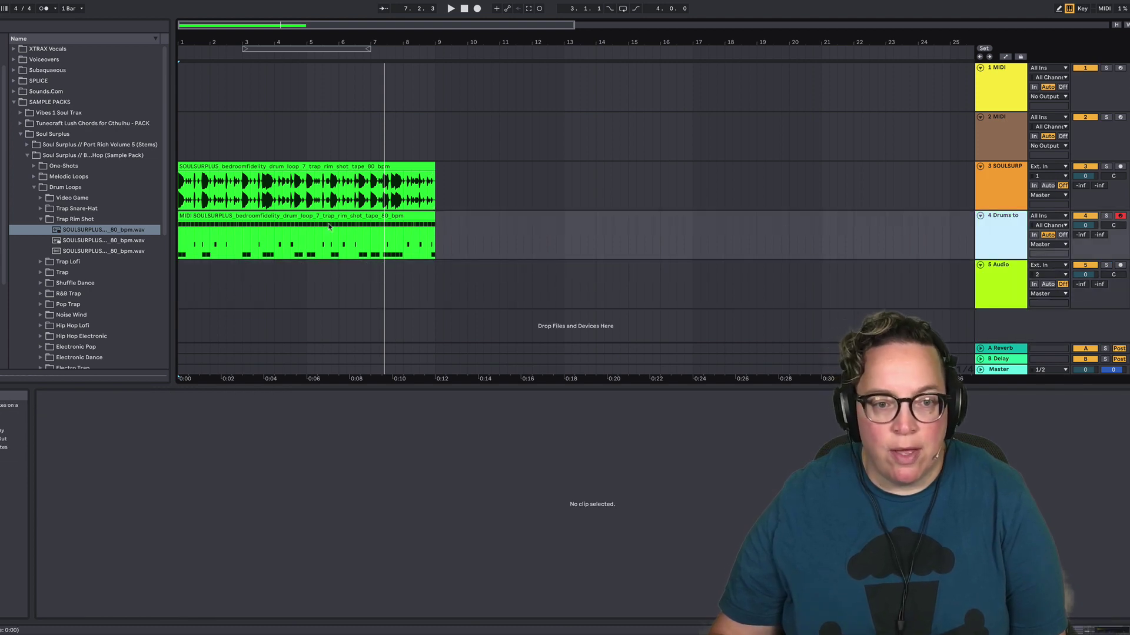
{"action": "left_click", "coordinate": [329, 227]}
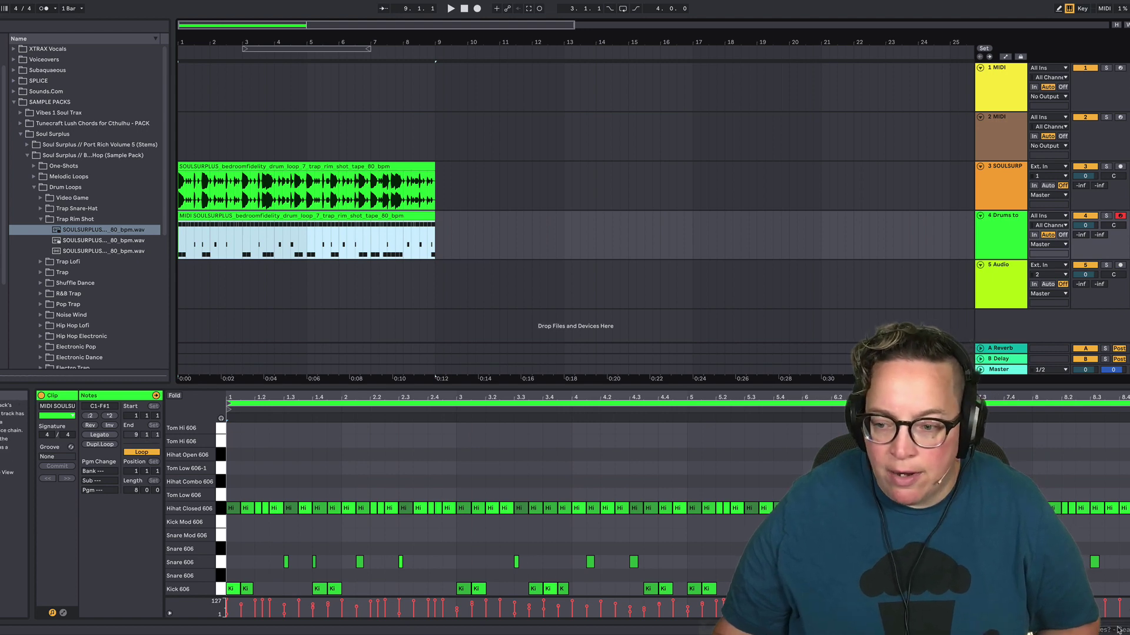
{"action": "key", "text": "shift+Tab"}
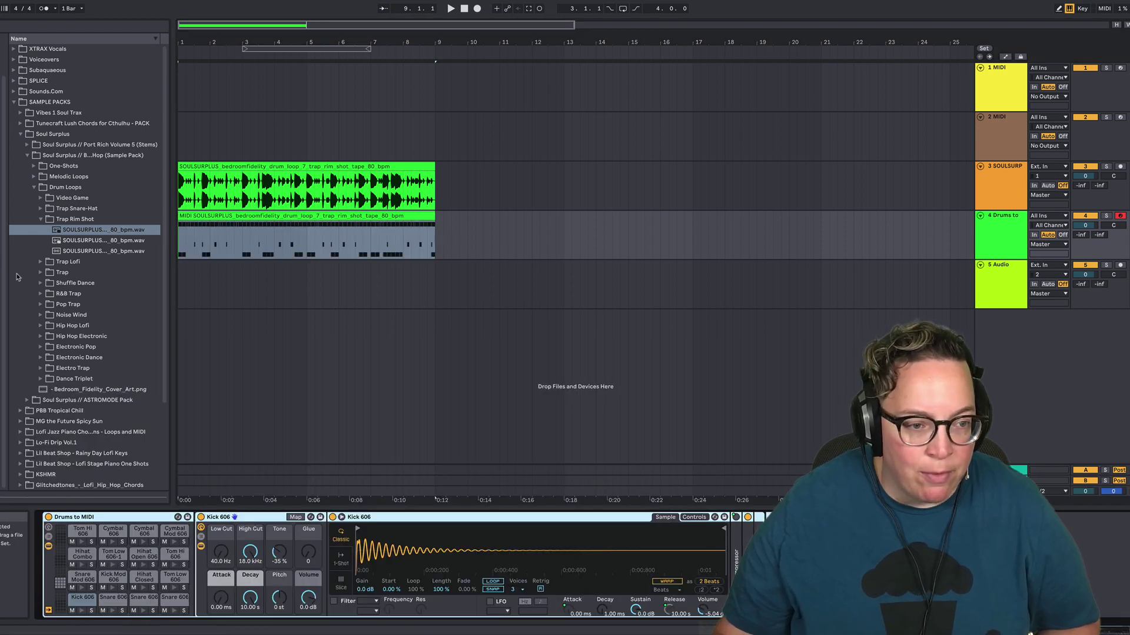
- Expand the iLLmind Collection and open the Illmind BLAP-KIT VOLUME 6 sample folder
{"action": "scroll", "coordinate": [31, 319], "scroll_direction": "down", "scroll_amount": 3}
{"action": "scroll", "coordinate": [30, 316], "scroll_direction": "down", "scroll_amount": 1}
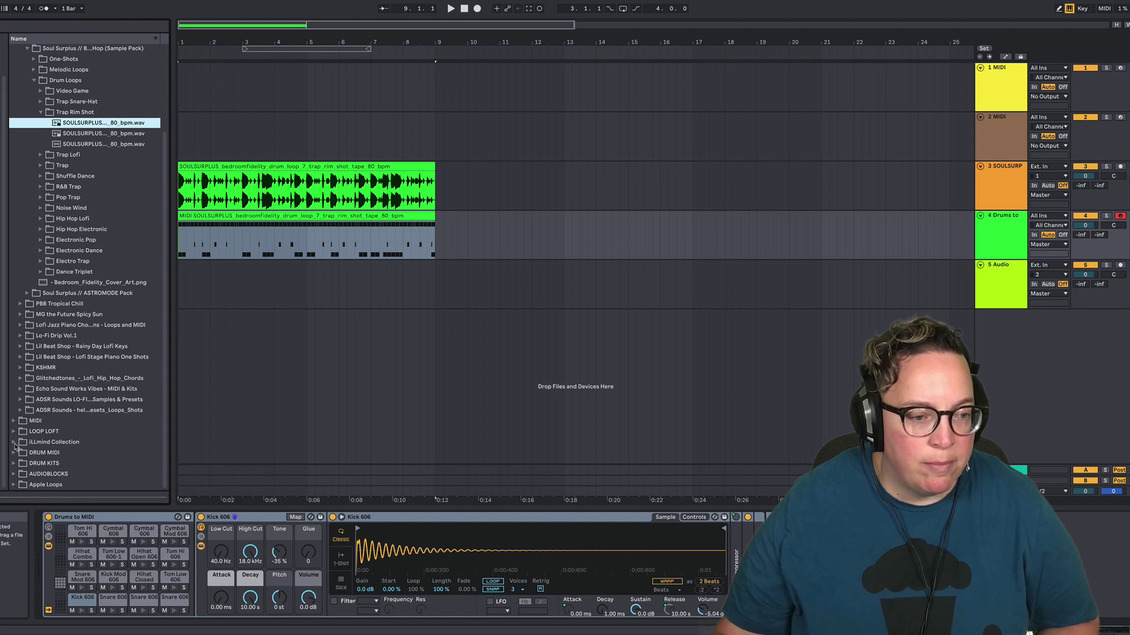
{"action": "left_click", "coordinate": [14, 443]}
{"action": "scroll", "coordinate": [53, 370], "scroll_direction": "down", "scroll_amount": 12}
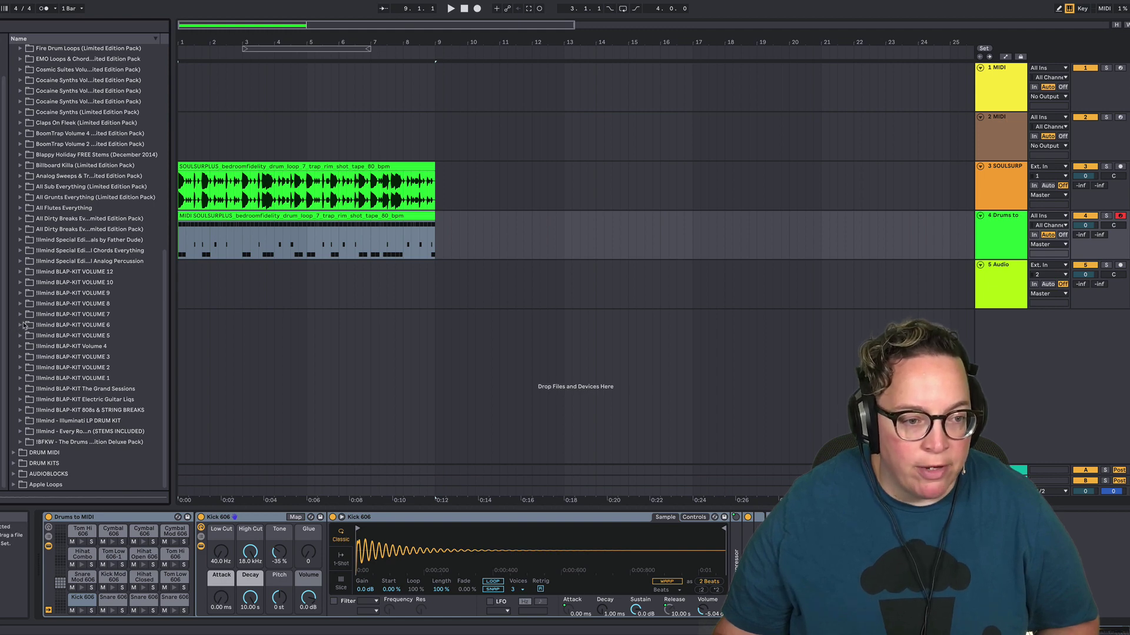
{"action": "left_click", "coordinate": [40, 326]}
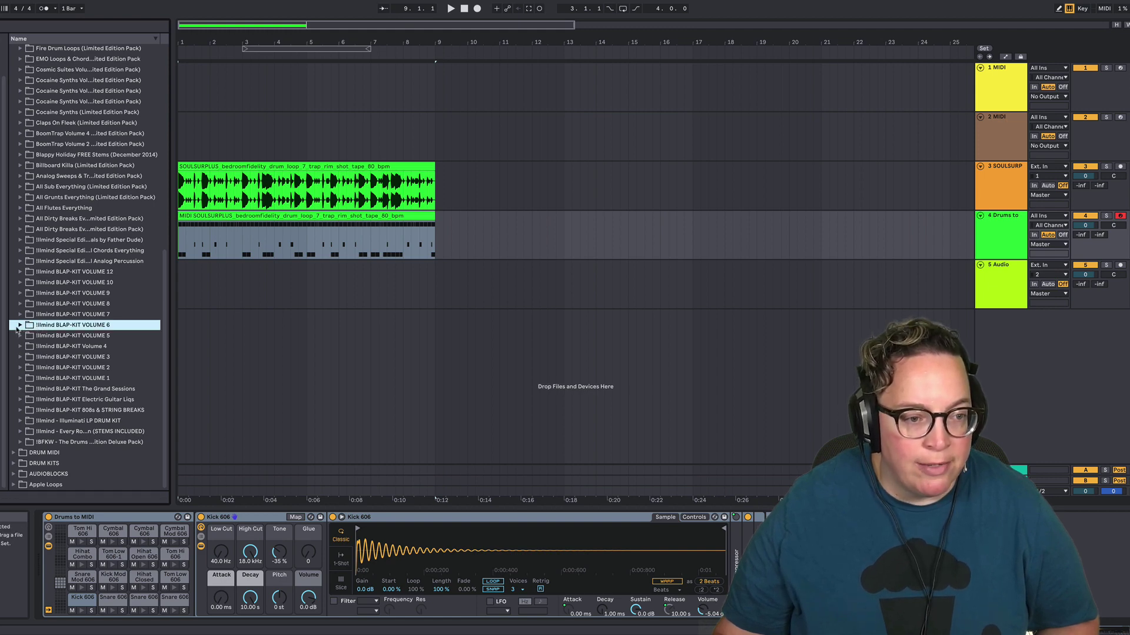
{"action": "left_click", "coordinate": [19, 327]}
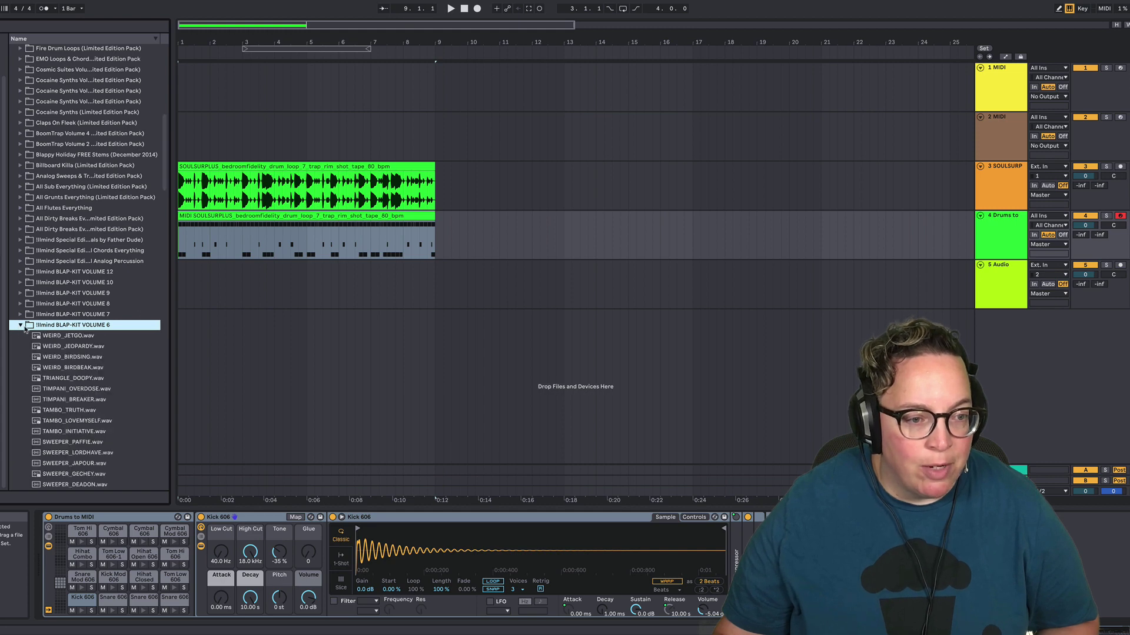
{"action": "scroll", "coordinate": [25, 330], "scroll_direction": "down", "scroll_amount": 6}
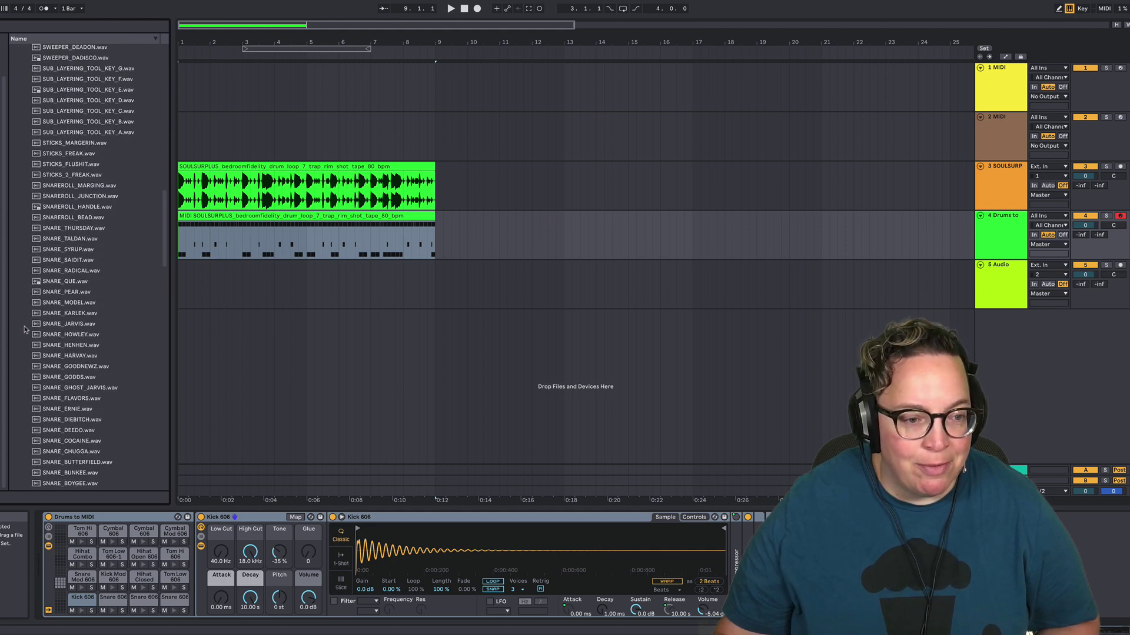
- Preview SNARE_KARLEK and SNARE_JARVIS, load SNARE_JARVIS, then undo the load
{"action": "left_click", "coordinate": [87, 289]}
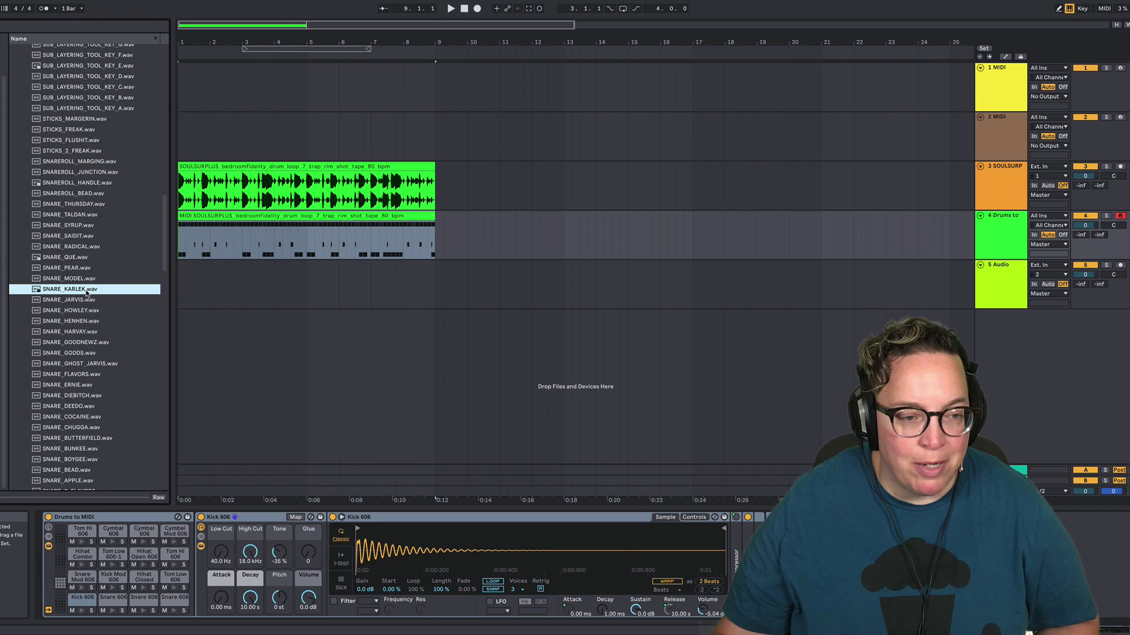
{"action": "left_click", "coordinate": [81, 300]}
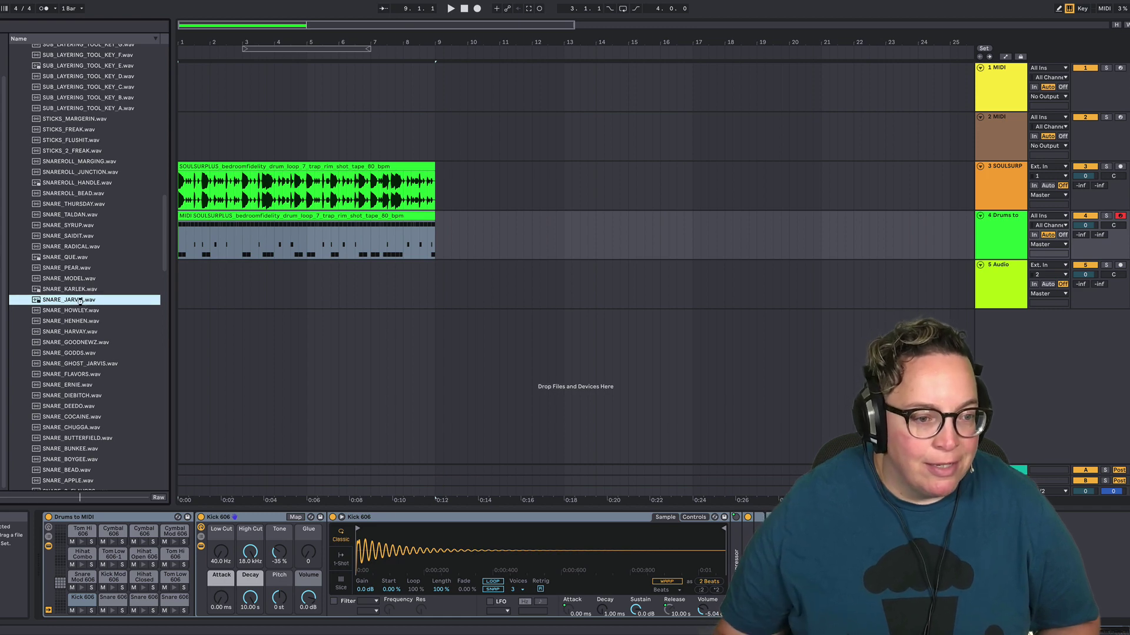
{"action": "double_click", "coordinate": [80, 301]}
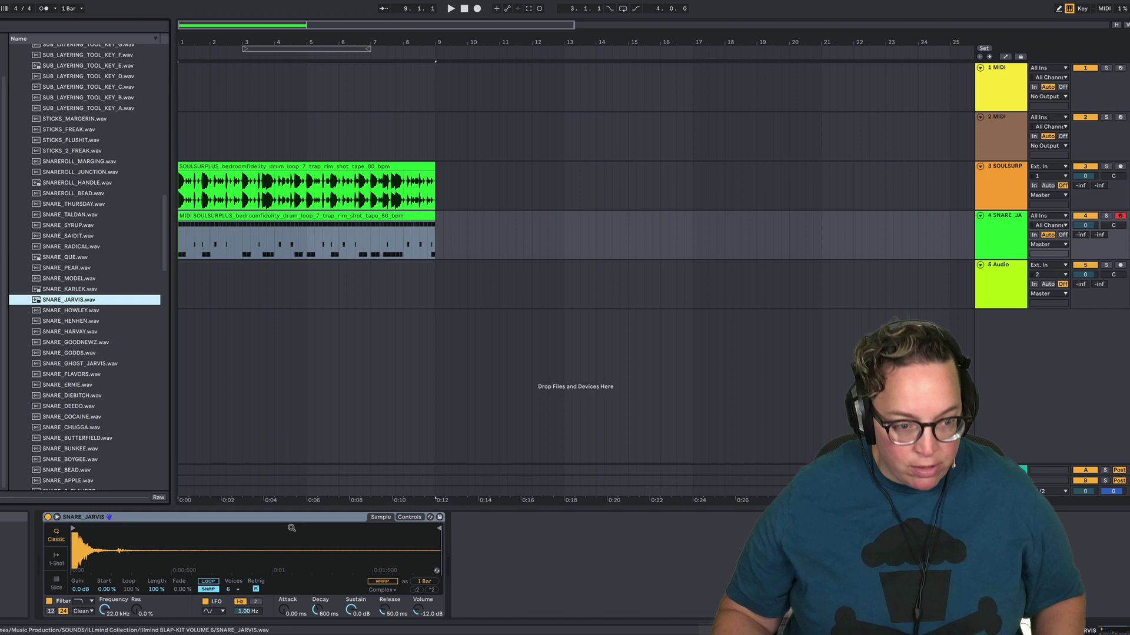
{"action": "key", "text": "super+z"}
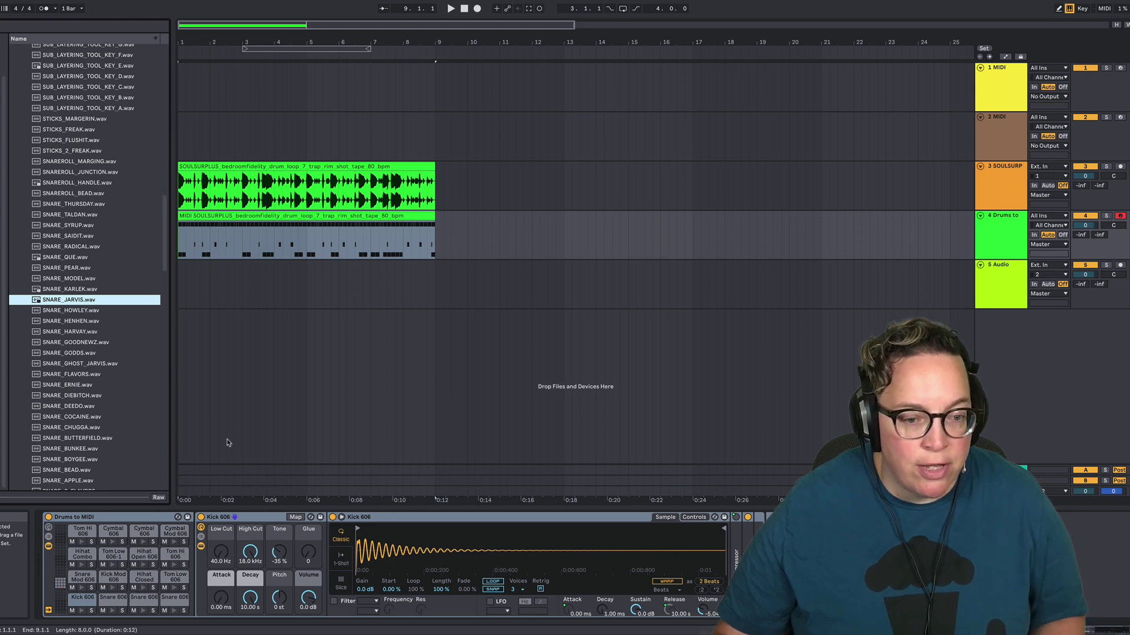
- Solo the Drums to MIDI track and play the drum pattern
{"action": "left_click", "coordinate": [1105, 216]}
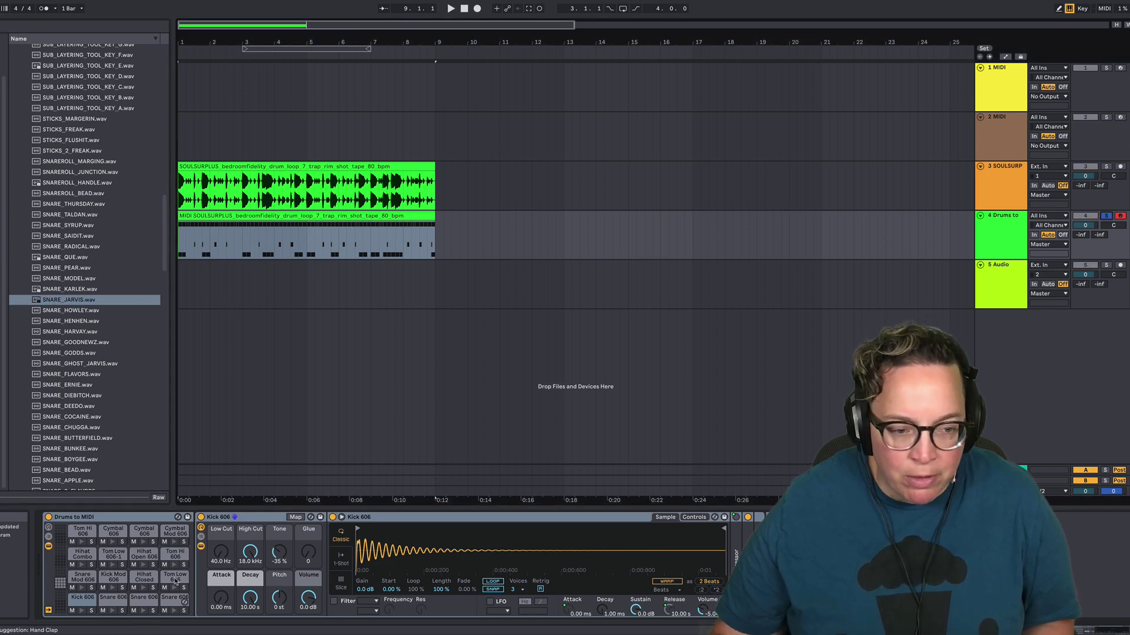
{"action": "key", "text": "space"}
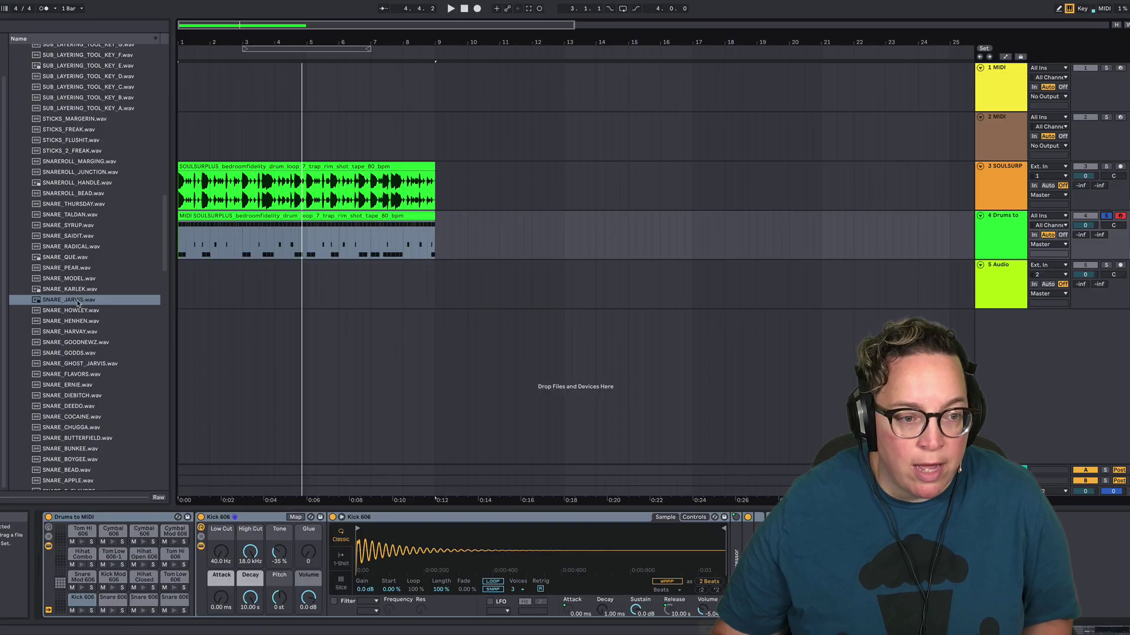
{"action": "left_click", "coordinate": [70, 301]}
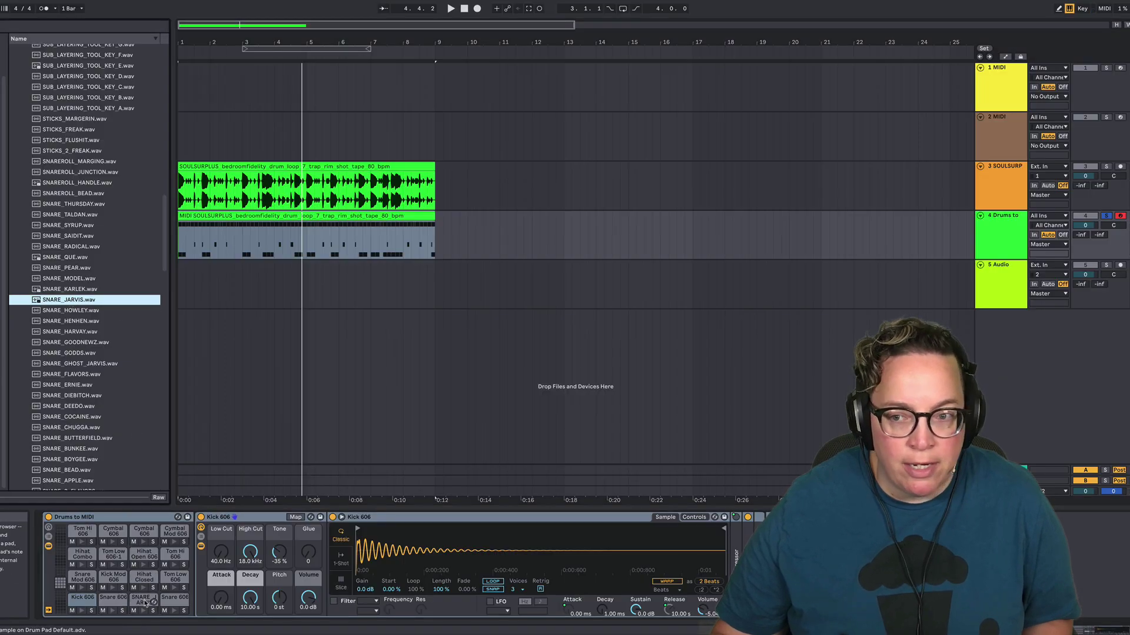
{"action": "key", "text": "space"}
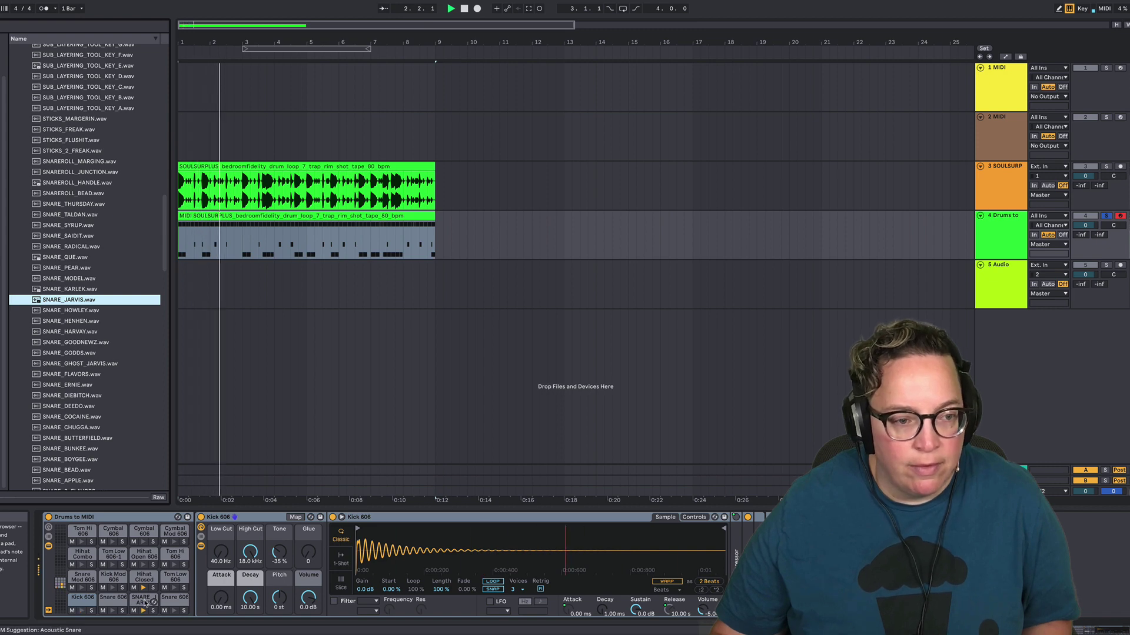
- Preview KICK_KARLEK and KICK_JARVIS, then put KICK_JARVIS on the Kick 606 pad
{"action": "scroll", "coordinate": [120, 402], "scroll_direction": "down", "scroll_amount": 5}
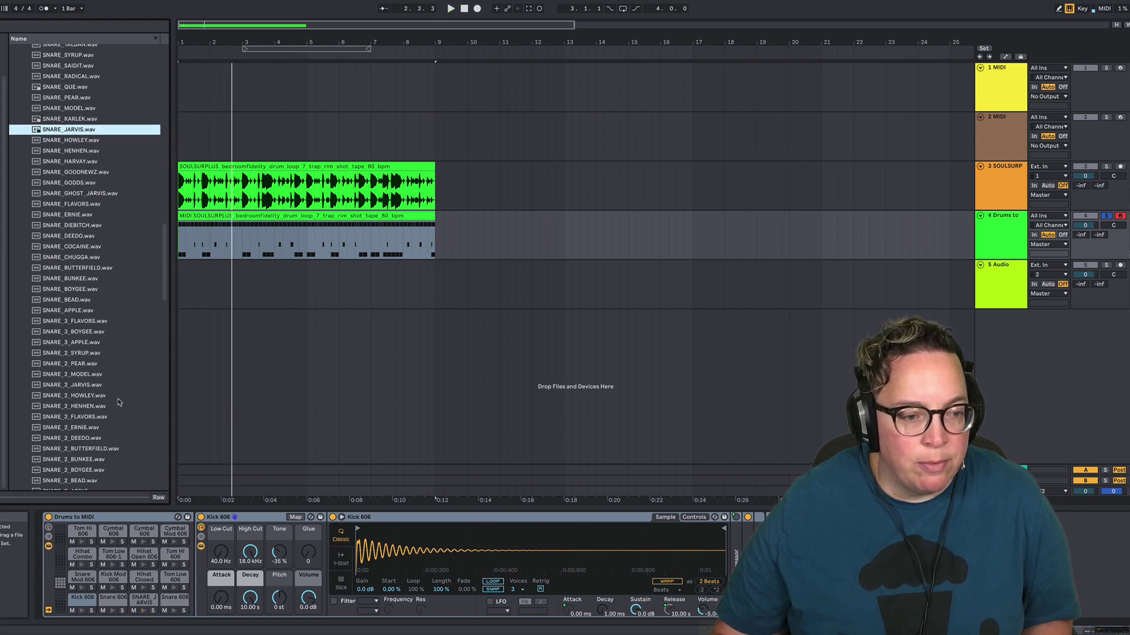
{"action": "scroll", "coordinate": [119, 402], "scroll_direction": "down", "scroll_amount": 8}
{"action": "left_click", "coordinate": [76, 372]}
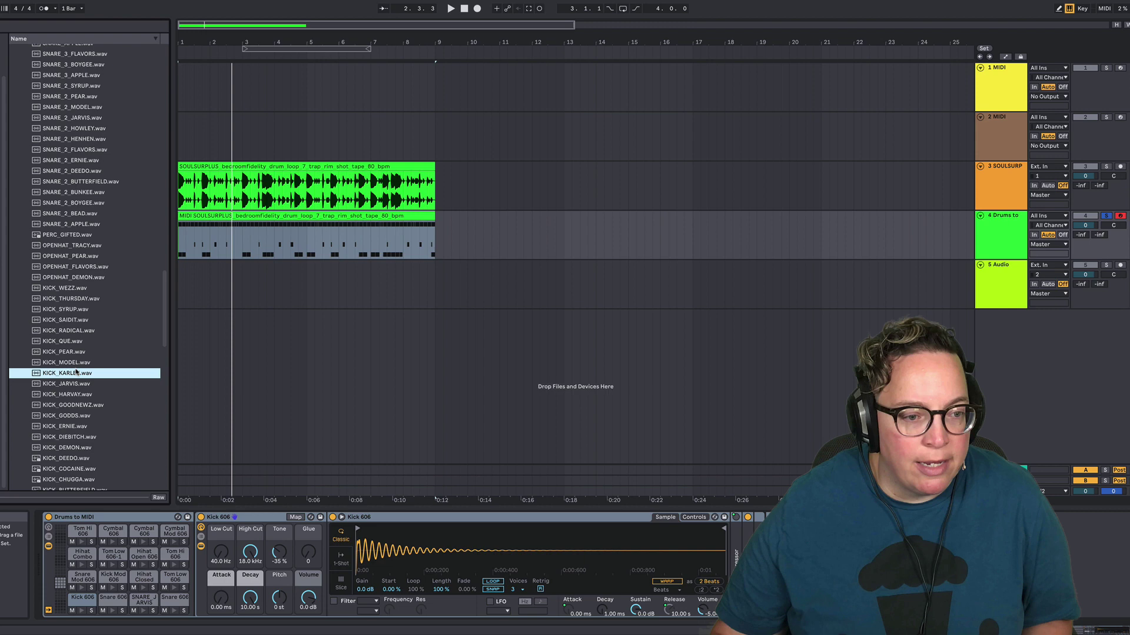
{"action": "left_click", "coordinate": [75, 384]}
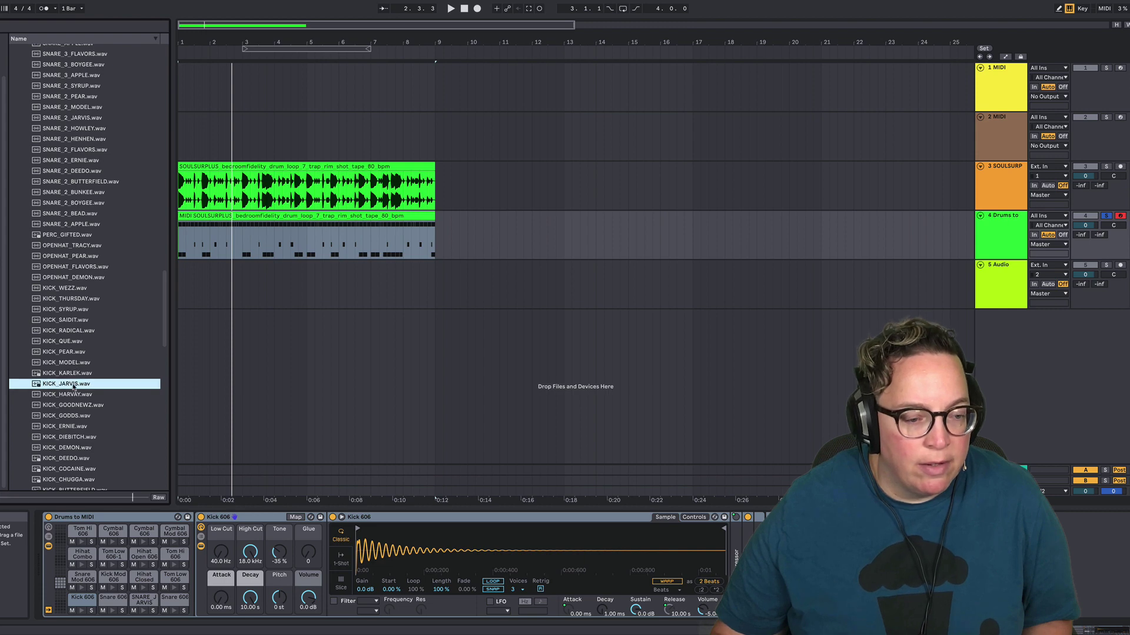
{"action": "left_click_drag", "start_coordinate": [59, 556], "coordinate": [75, 604]}
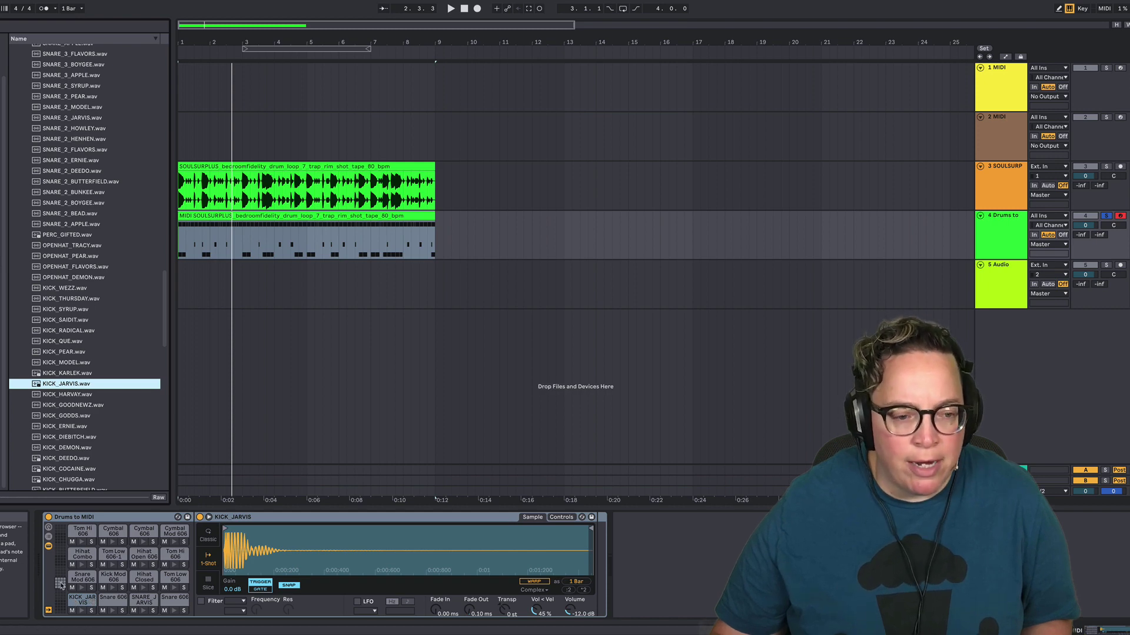
{"action": "left_click", "coordinate": [60, 579]}
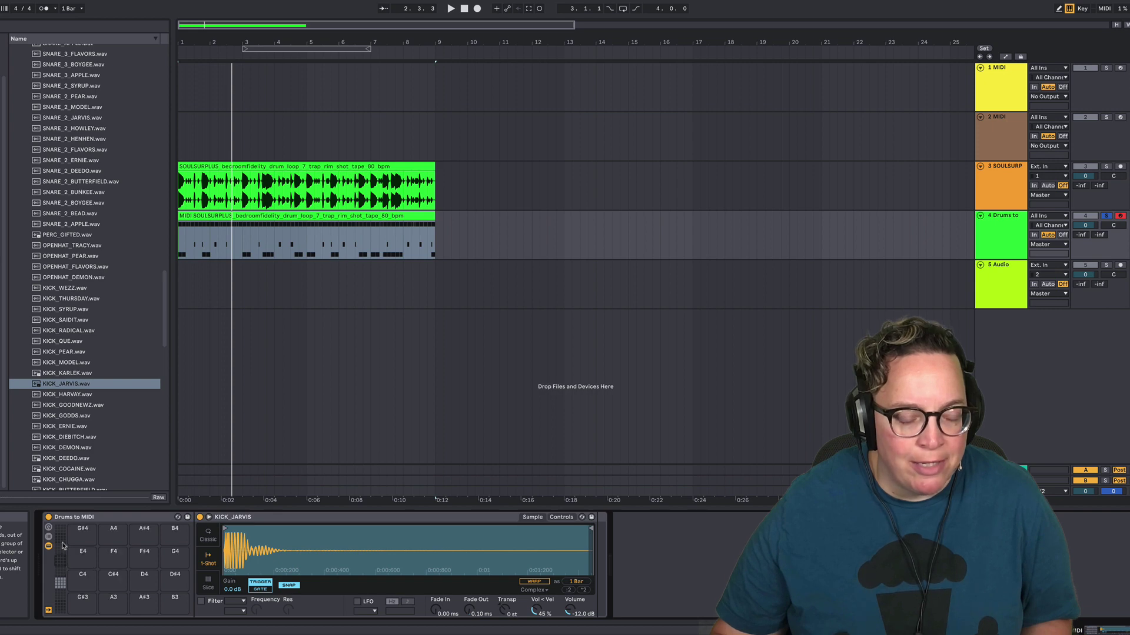
- Play the pattern with the new kick and preview HIHATLOOP_THECAR and HIHAT_WEZZ
{"action": "left_click", "coordinate": [60, 587]}
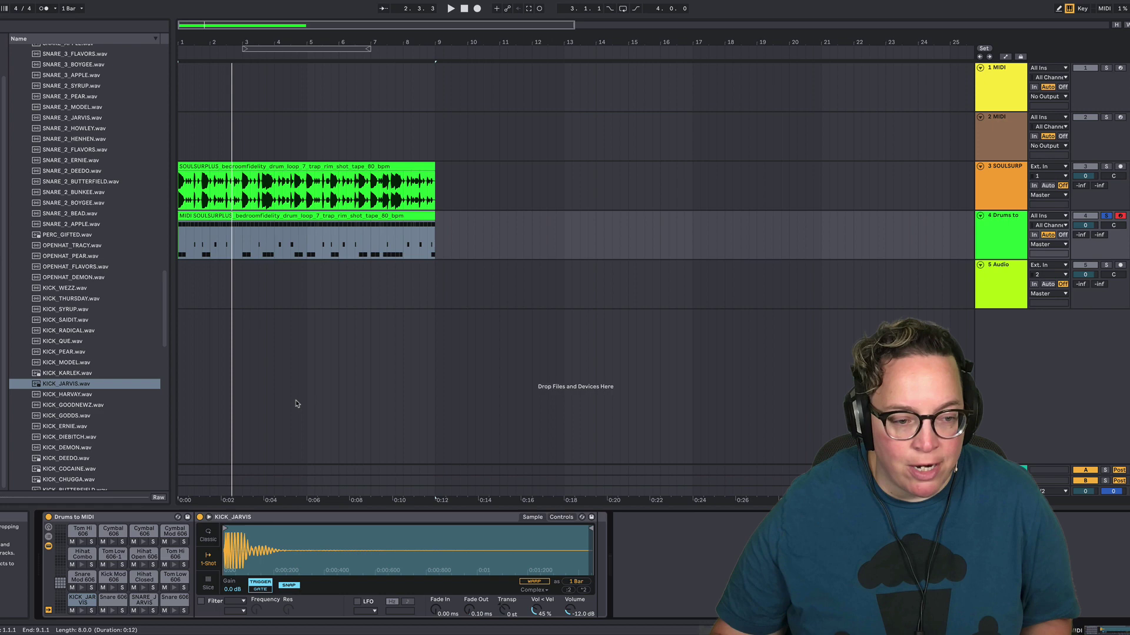
{"action": "key", "text": "space"}
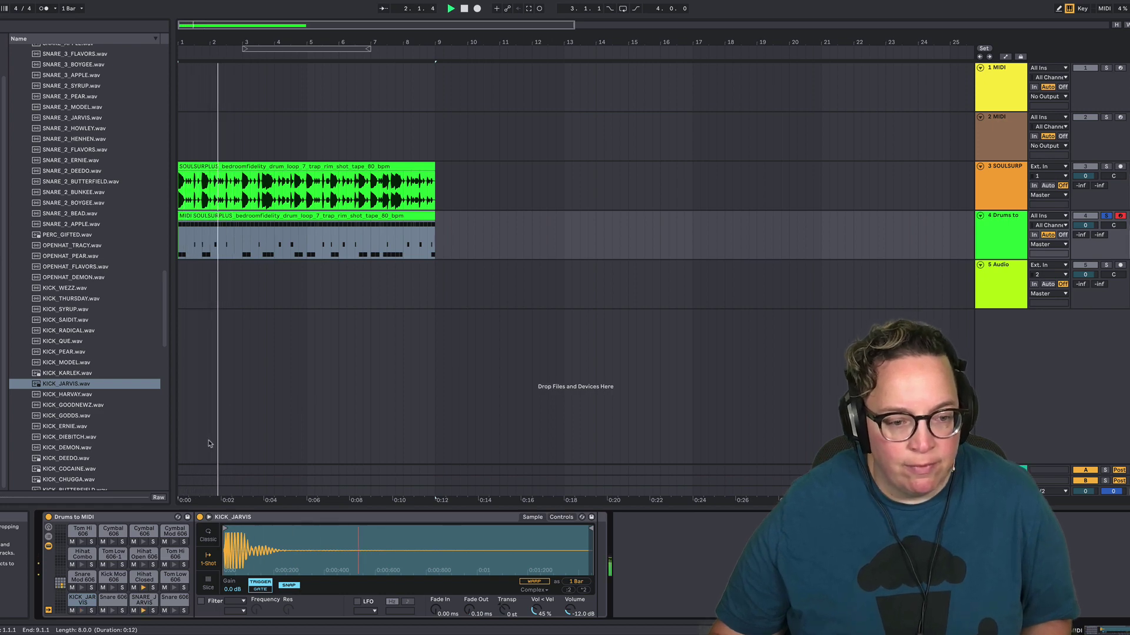
{"action": "left_click", "coordinate": [107, 384]}
{"action": "scroll", "coordinate": [106, 387], "scroll_direction": "down", "scroll_amount": 8}
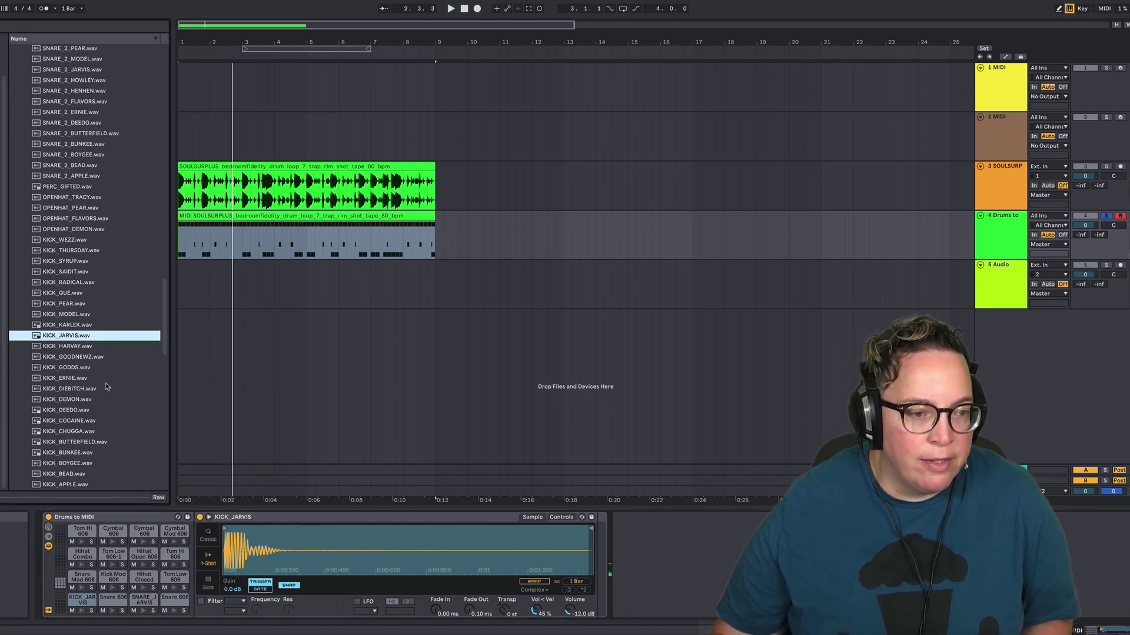
{"action": "left_click", "coordinate": [87, 397]}
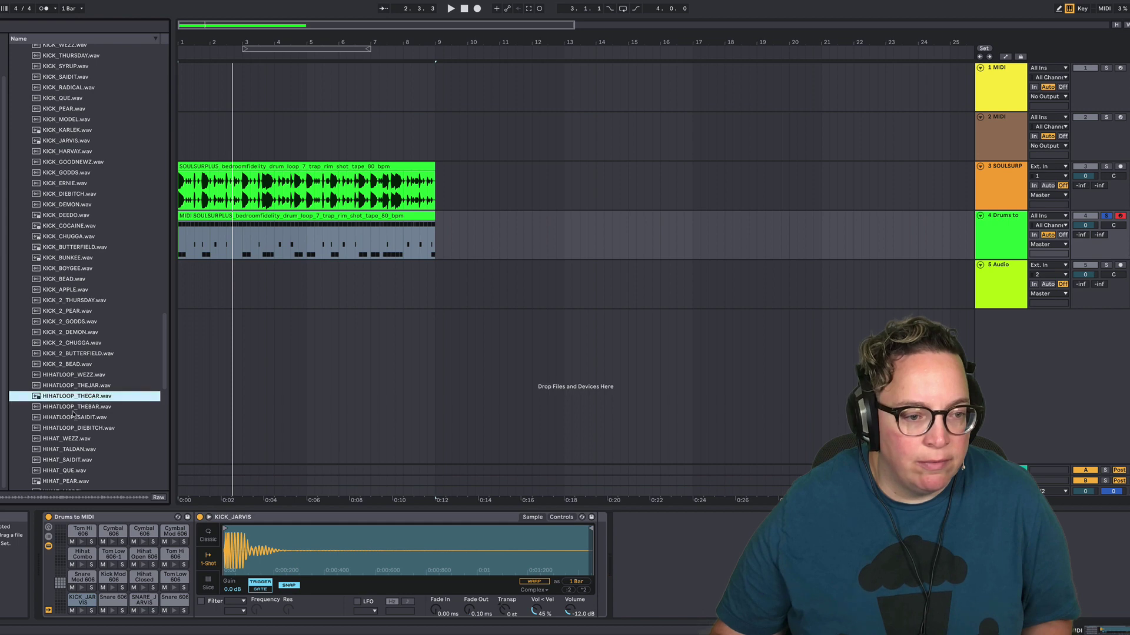
{"action": "left_click", "coordinate": [65, 439]}
{"action": "scroll", "coordinate": [65, 440], "scroll_direction": "down", "scroll_amount": 3}
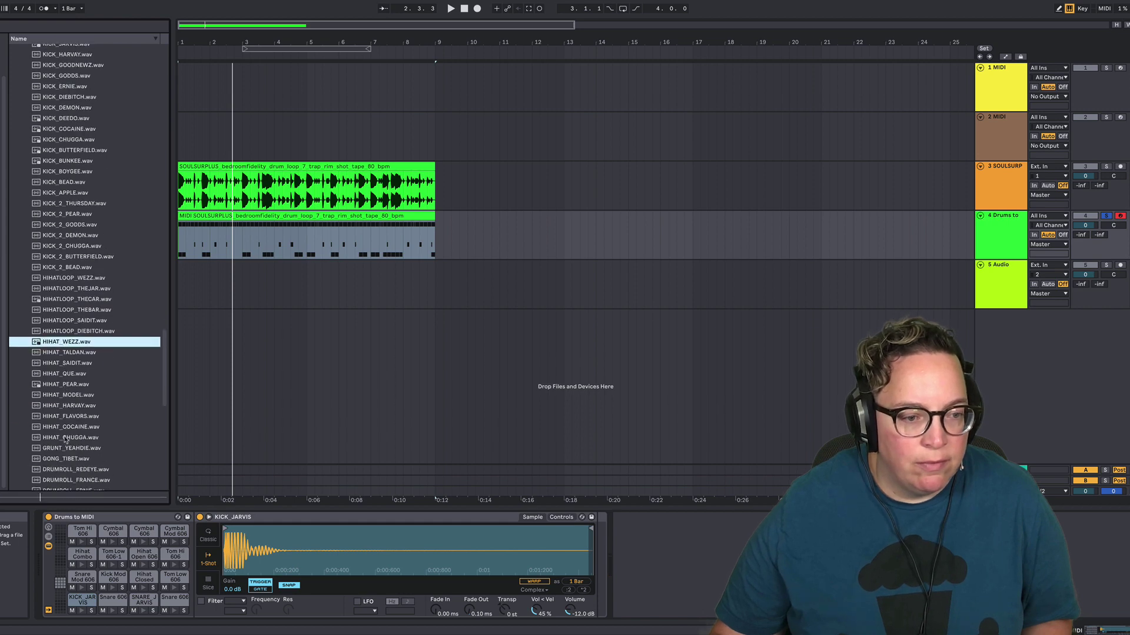
- Audition the QUE, SAIDIT, TALDAN, CHUGGA, COCAINE and FLAVORS hi-hats, then try HIHAT_QUE on the closed hi-hat pad
{"action": "left_click", "coordinate": [75, 374]}
{"action": "left_click", "coordinate": [67, 365]}
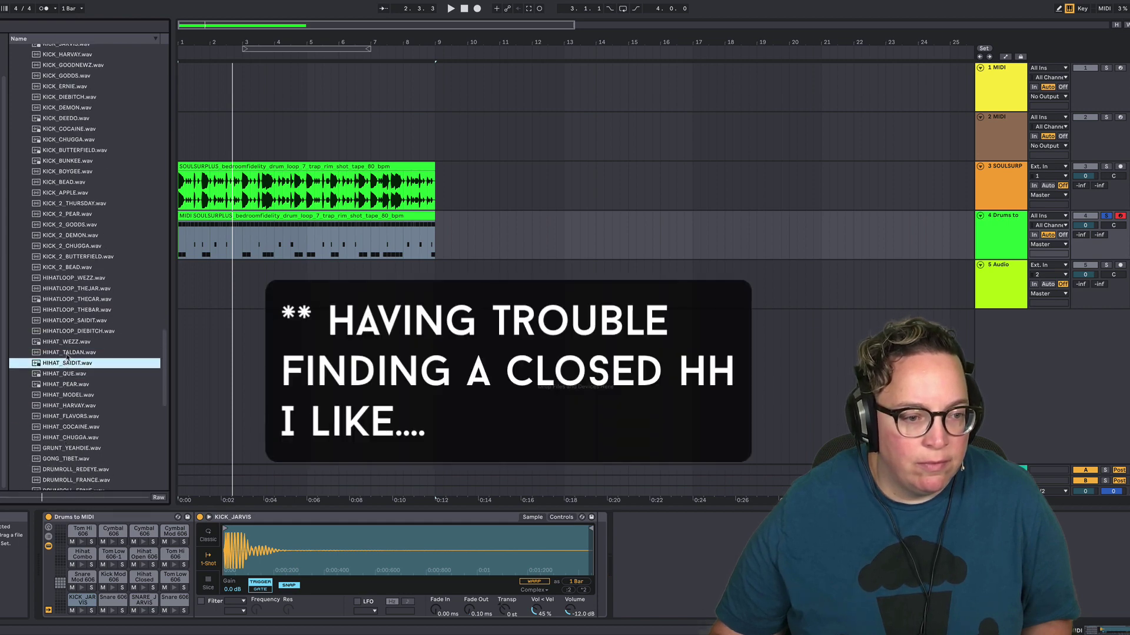
{"action": "left_click", "coordinate": [66, 352]}
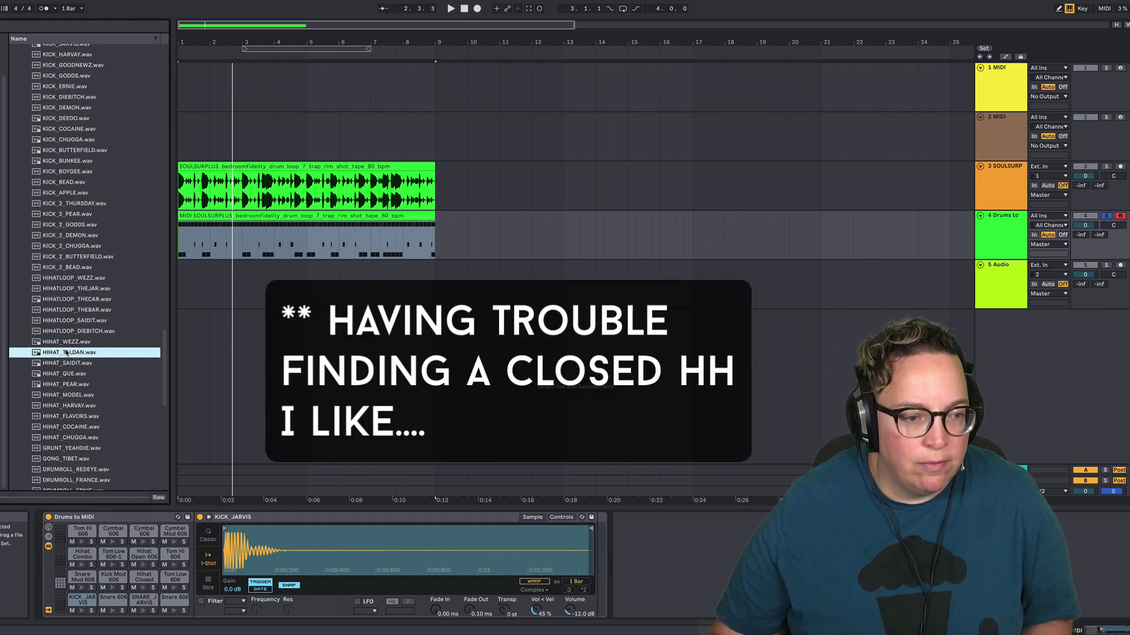
{"action": "left_click", "coordinate": [65, 441]}
{"action": "left_click", "coordinate": [74, 428]}
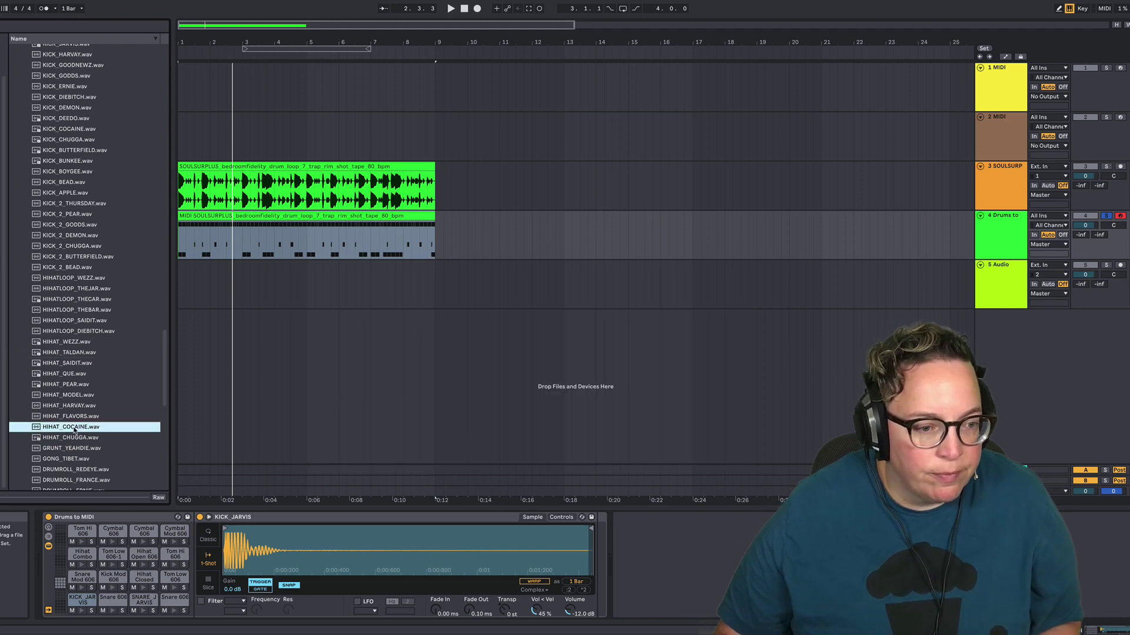
{"action": "left_click", "coordinate": [60, 420]}
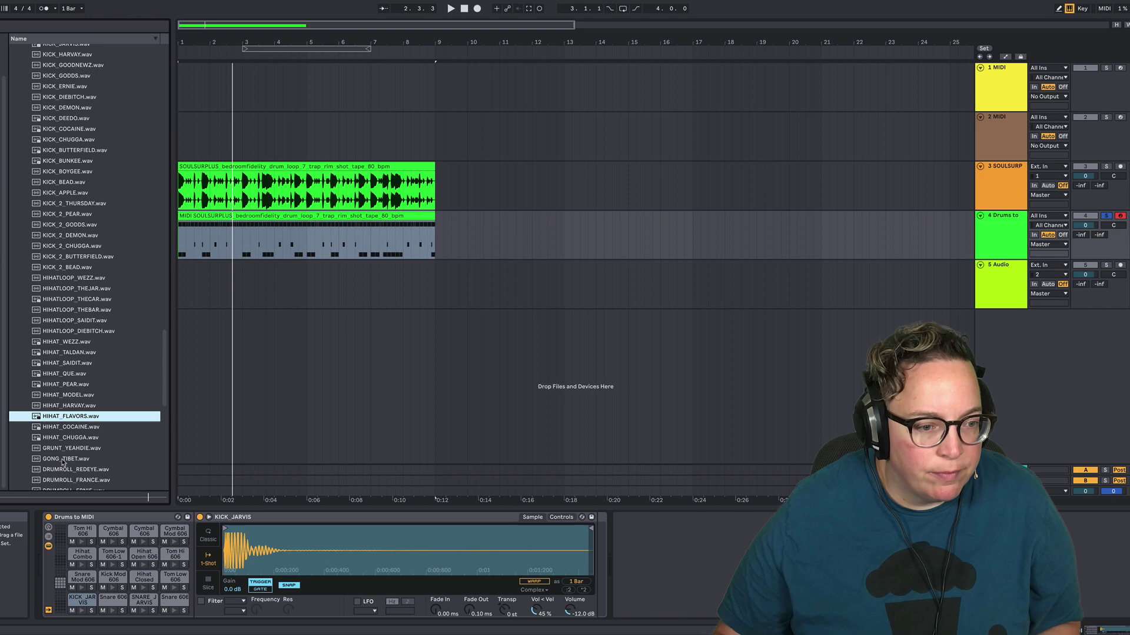
{"action": "left_click", "coordinate": [77, 365]}
{"action": "left_click", "coordinate": [65, 376]}
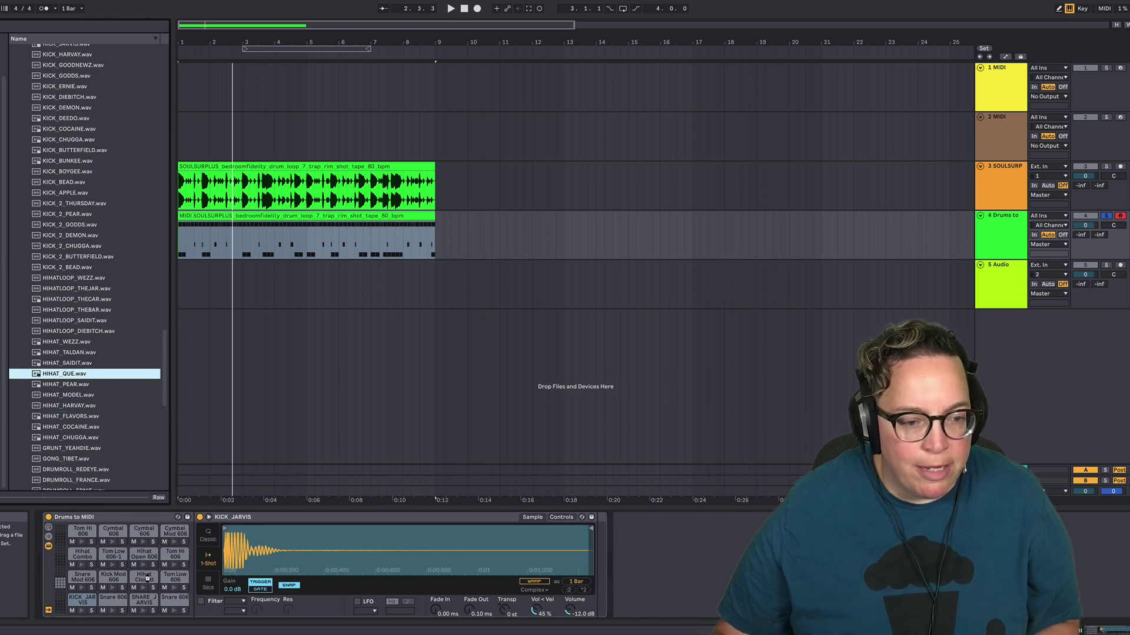
{"action": "left_click_drag", "start_coordinate": [147, 579], "coordinate": [147, 578]}
{"action": "key", "text": "space"}
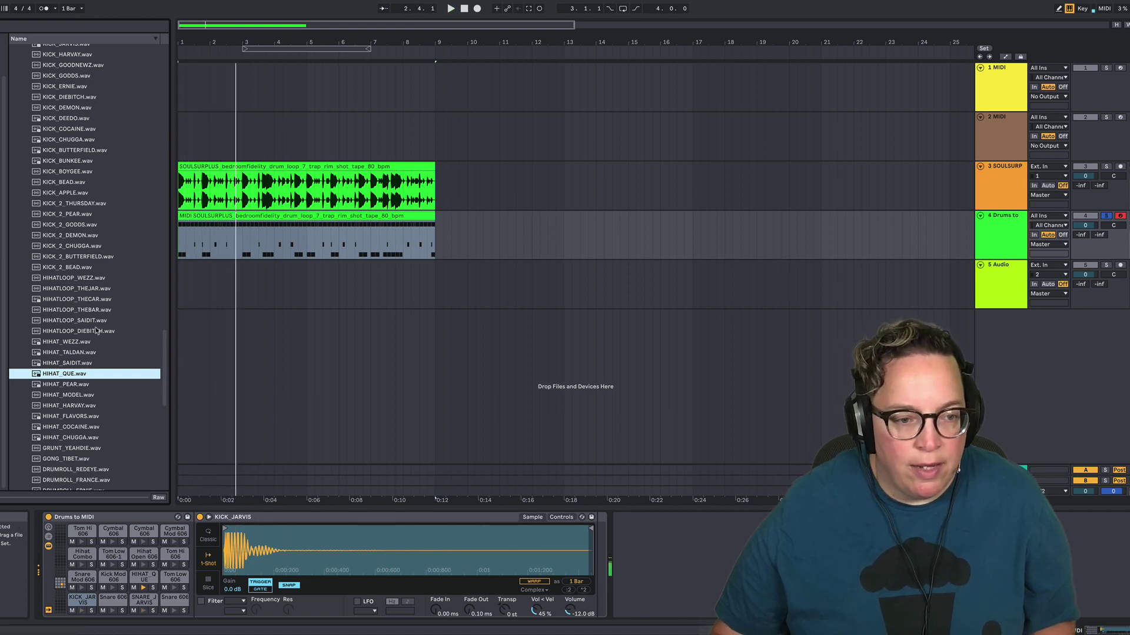
- Replace the closed hi-hat pad with HIHAT_TALDAN and play the pattern
{"action": "left_click", "coordinate": [68, 364]}
{"action": "left_click", "coordinate": [69, 353]}
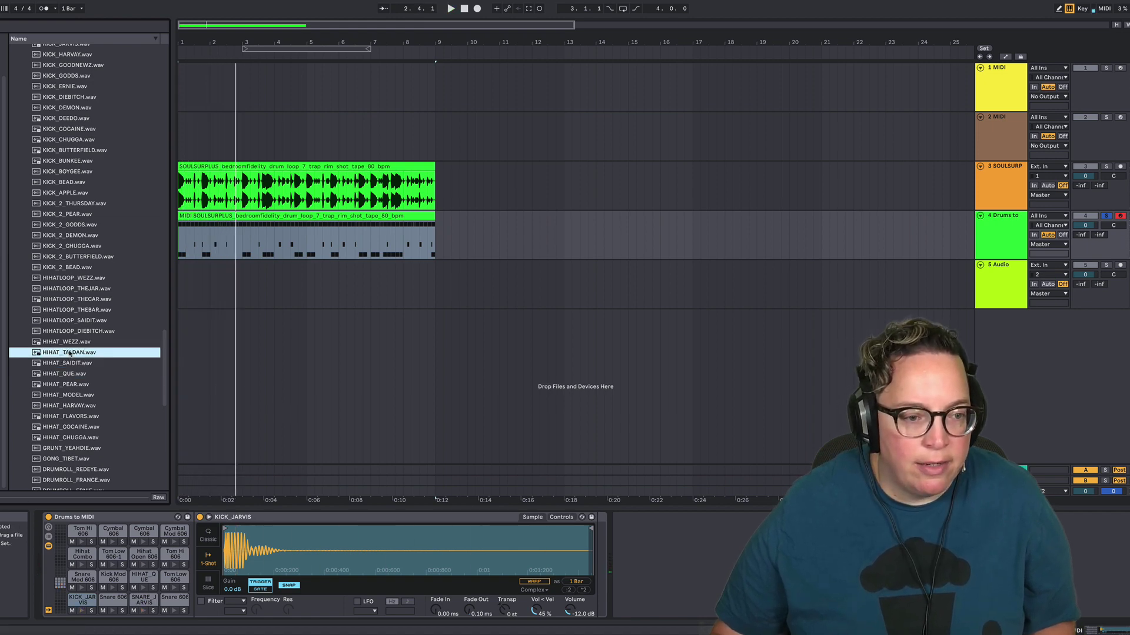
{"action": "left_click_drag", "start_coordinate": [70, 354], "coordinate": [143, 583]}
{"action": "key", "text": "space"}
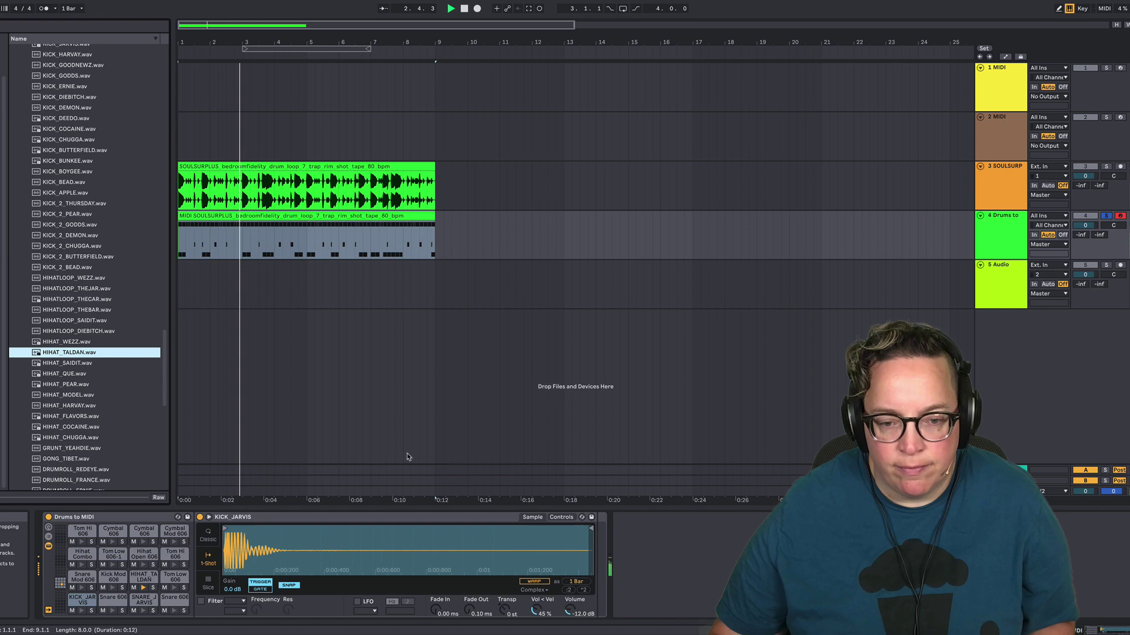
{"action": "left_click", "coordinate": [210, 242]}
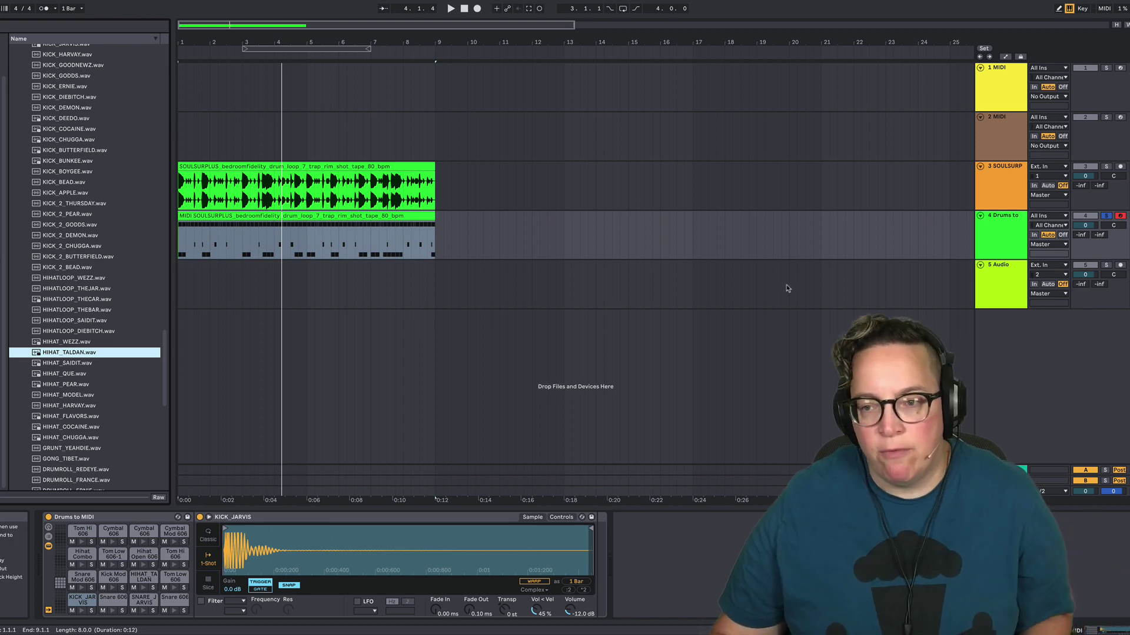
- Play and switch solo from the track 3 audio loop to the track 4 drum rack
{"action": "key", "text": "space"}
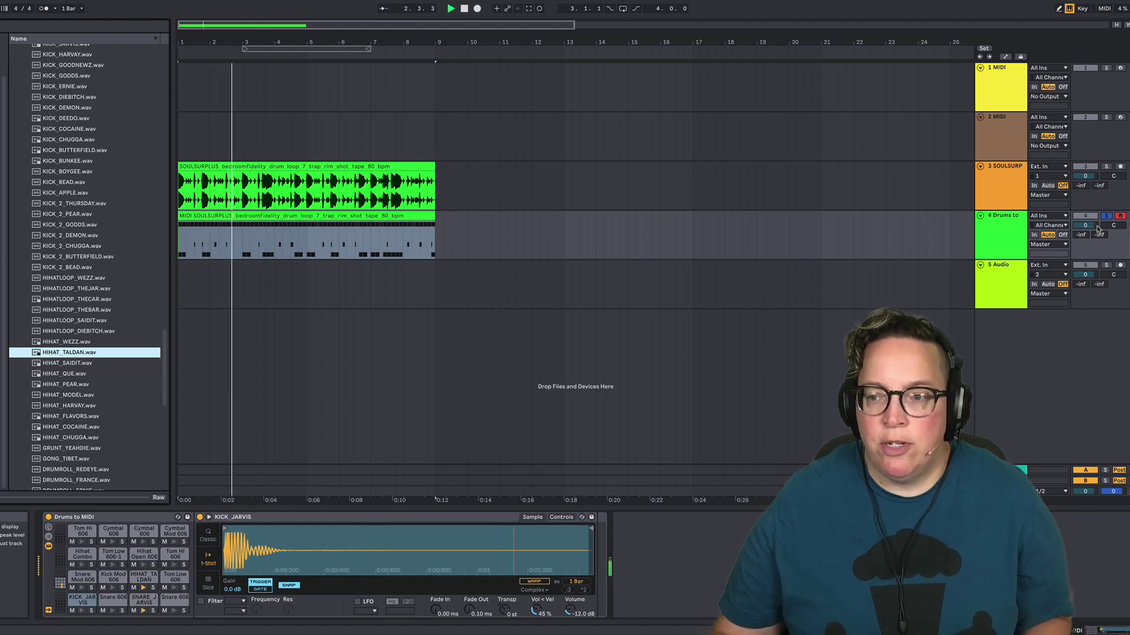
{"action": "left_click", "coordinate": [1106, 166]}
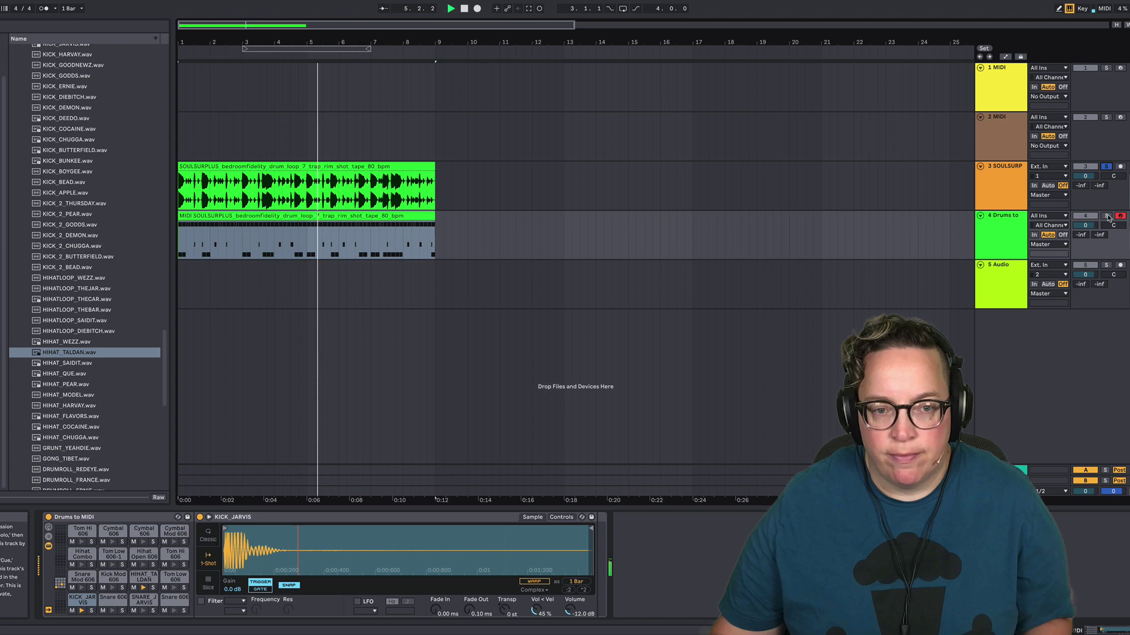
{"action": "left_click", "coordinate": [1106, 216]}
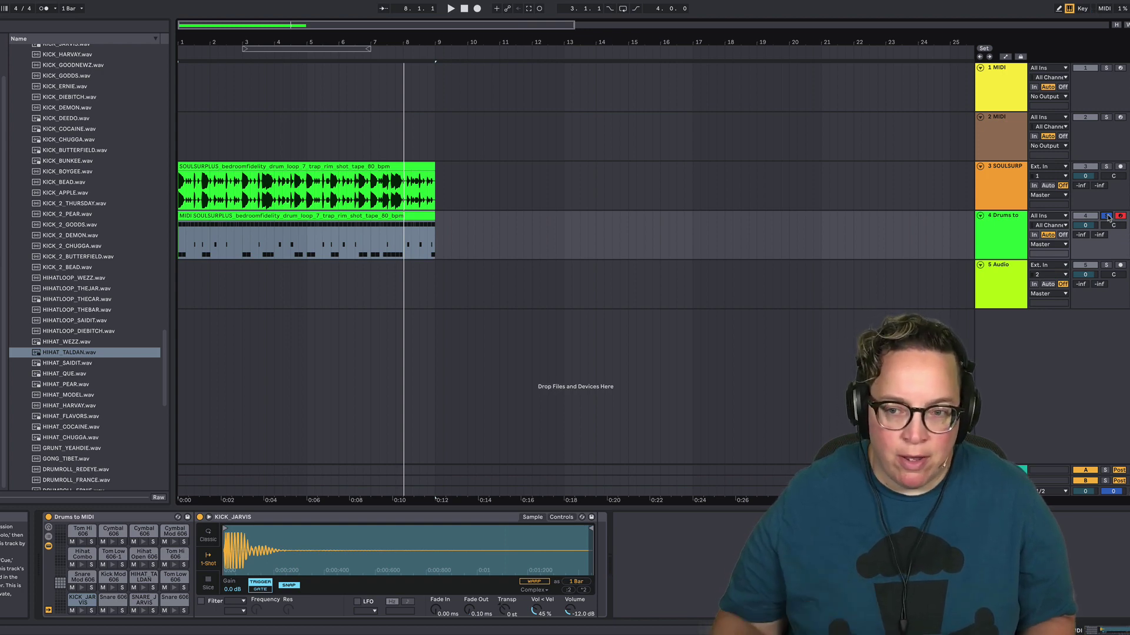
{"action": "left_click", "coordinate": [1010, 242]}
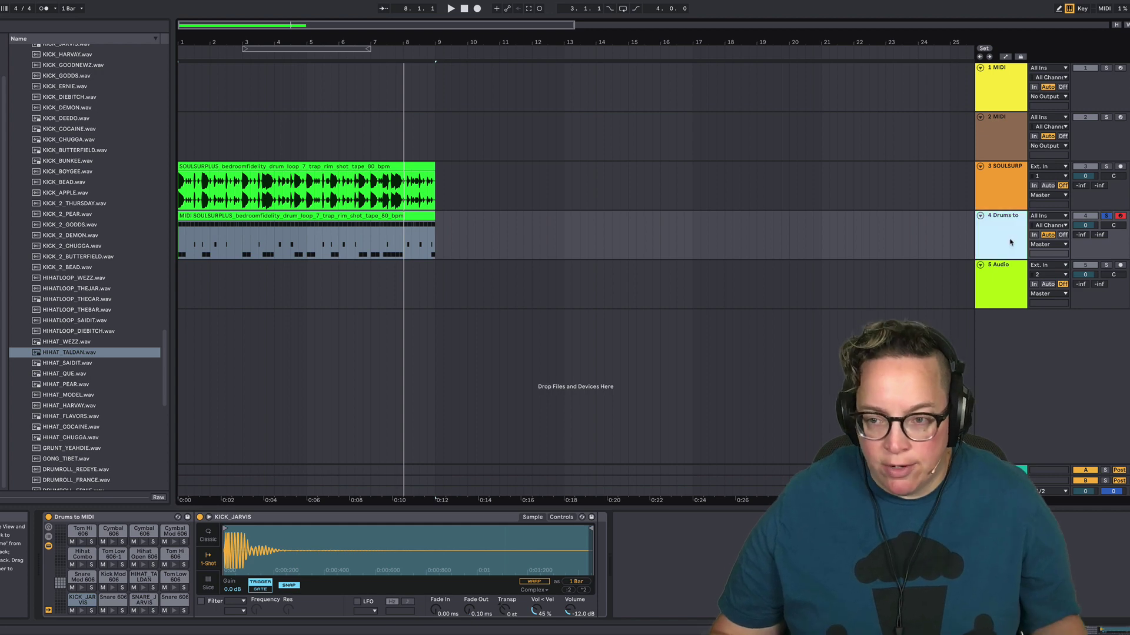
- Duplicate the Drums to MIDI track twice into tracks 5 and 6, then open track 4's clip notes
{"action": "right_click", "coordinate": [1010, 242]}
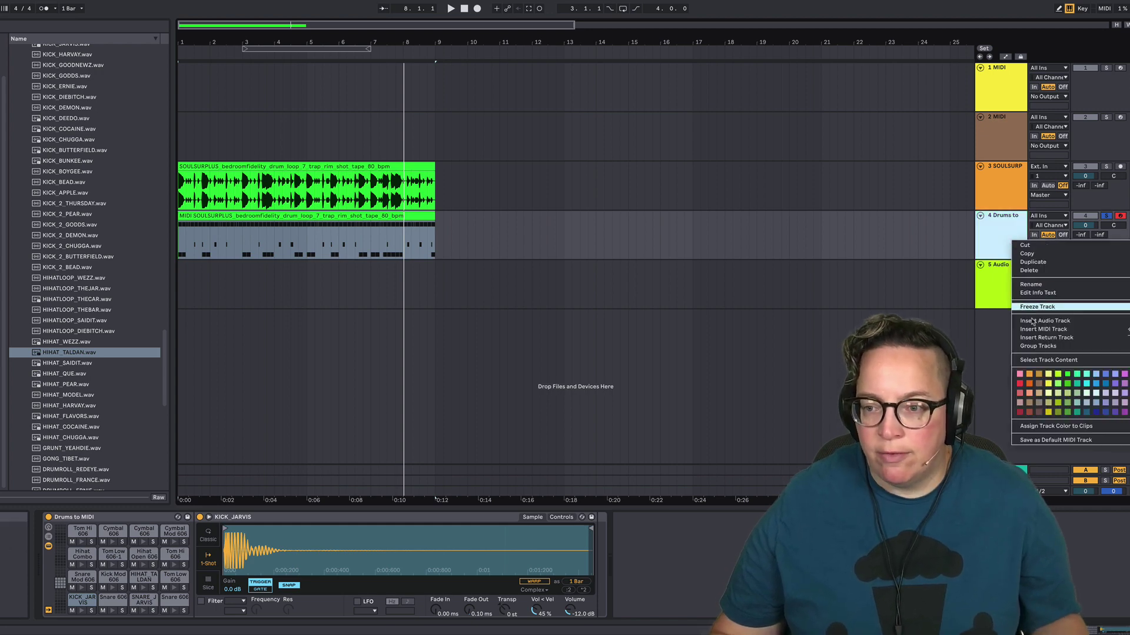
{"action": "left_click", "coordinate": [1012, 262]}
{"action": "right_click", "coordinate": [991, 252]}
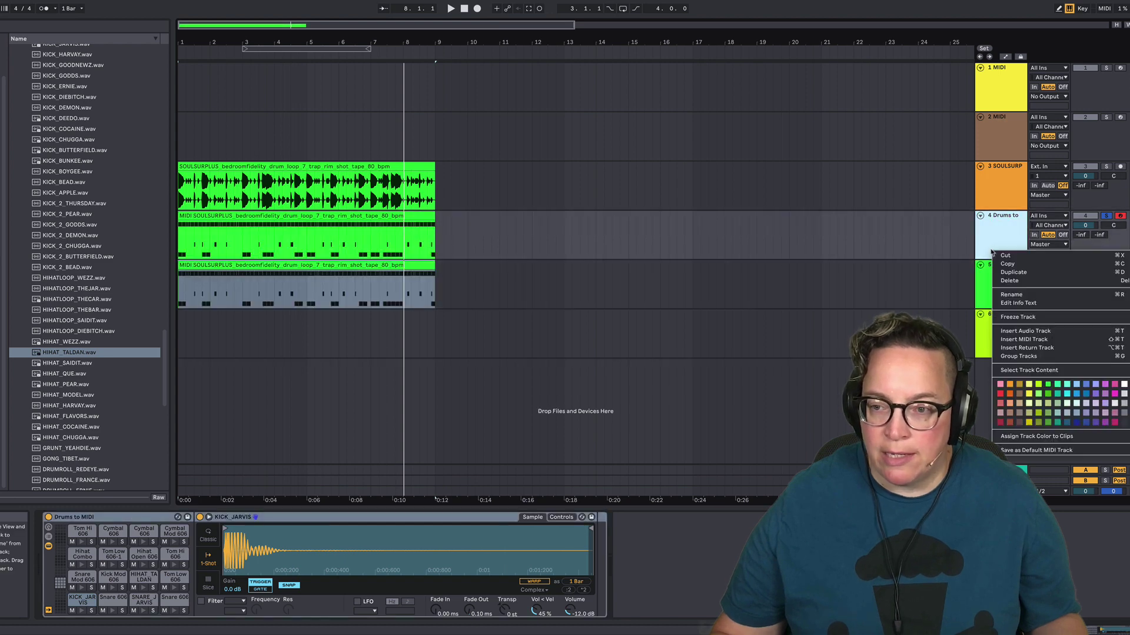
{"action": "left_click", "coordinate": [1014, 273]}
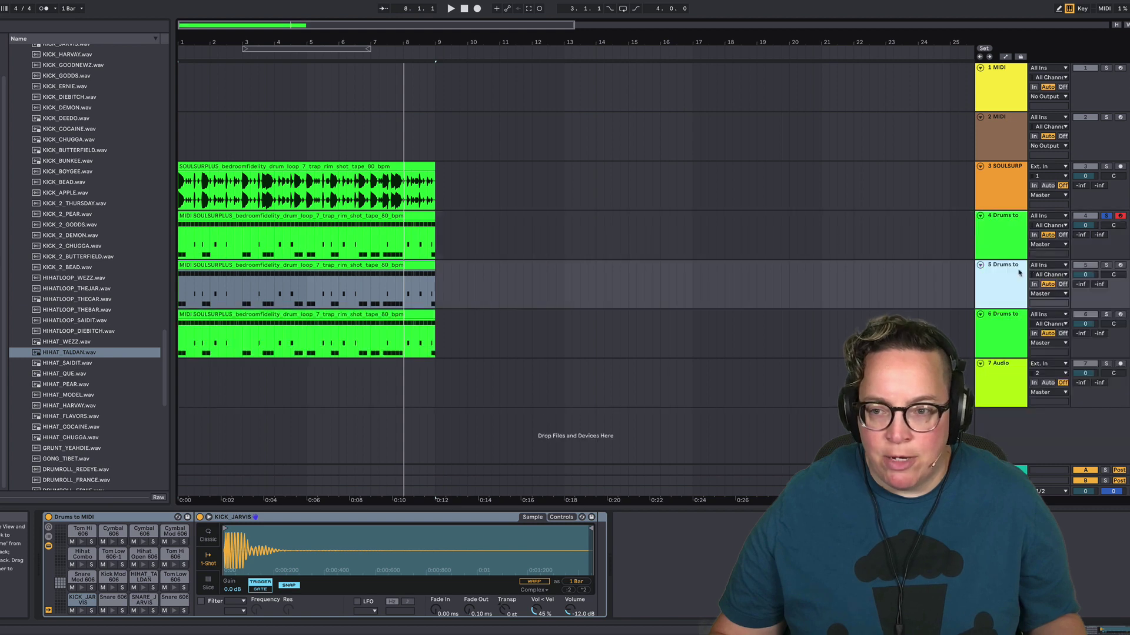
{"action": "left_click", "coordinate": [372, 259]}
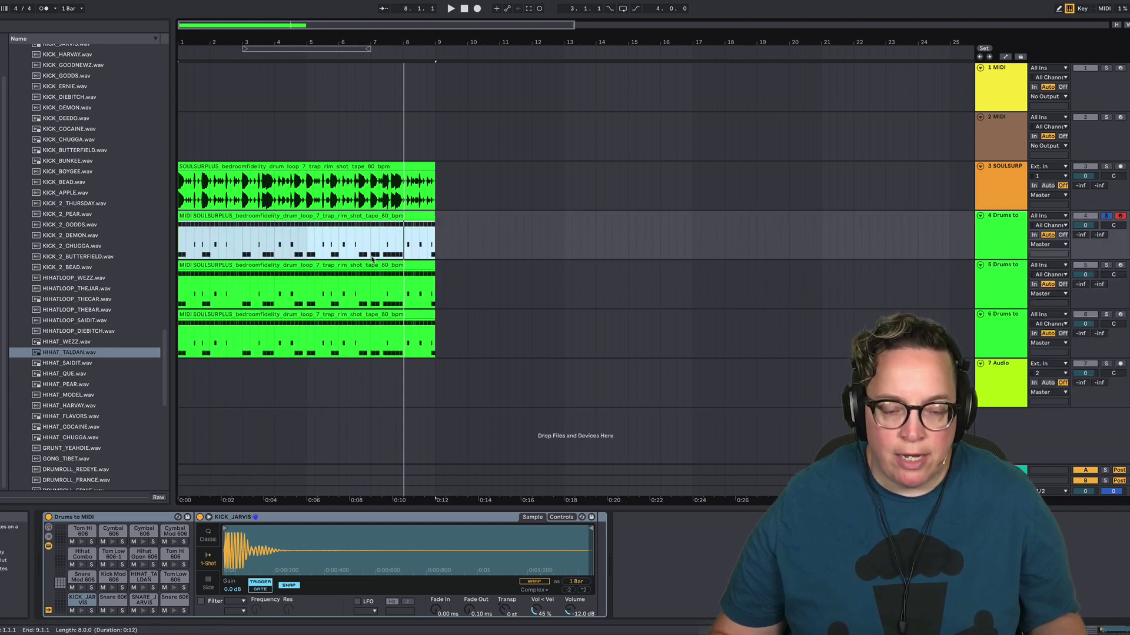
{"action": "double_click", "coordinate": [381, 224]}
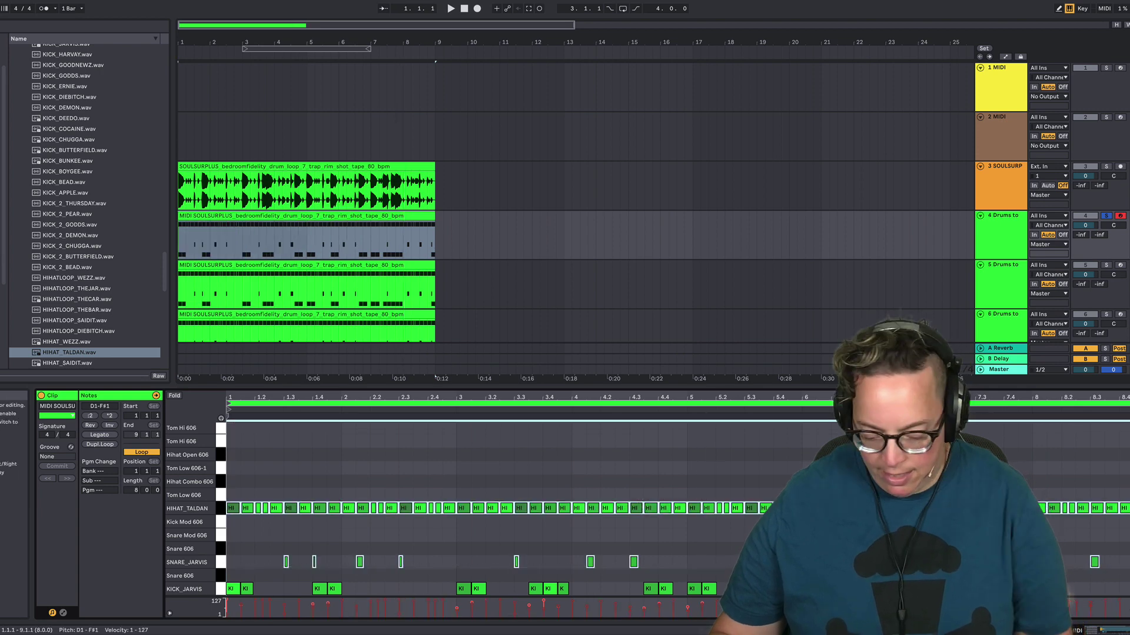
- Strip track 4's clip down to kicks, track 5's to snares and track 6's to hi-hats
{"action": "key", "text": "space"}
{"action": "key", "text": "ctrl+z"}
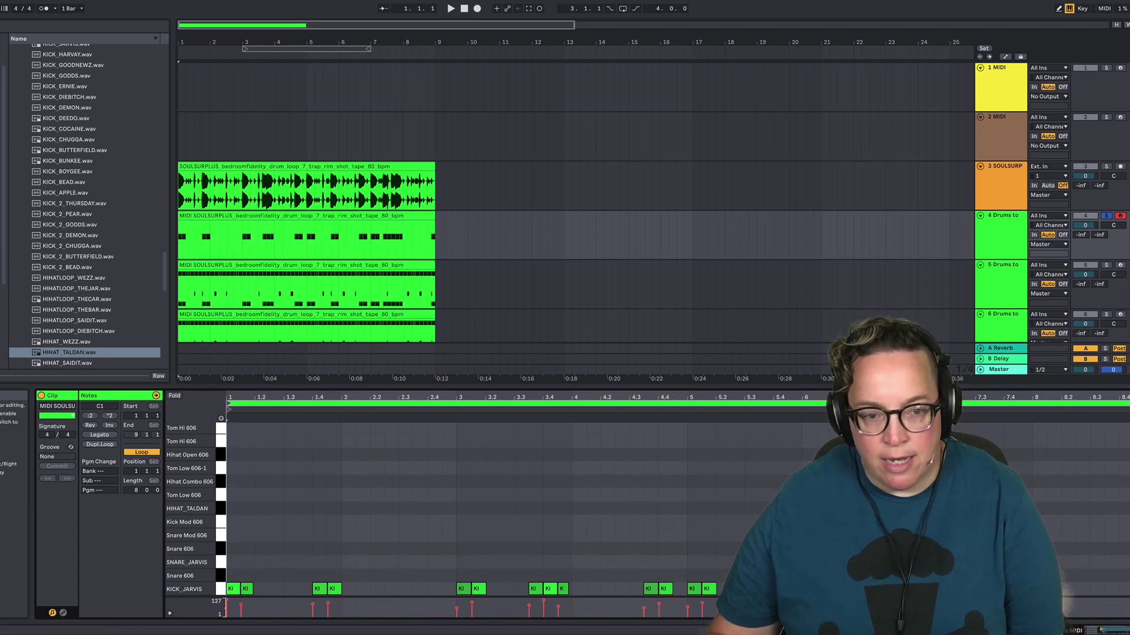
{"action": "left_click", "coordinate": [350, 274]}
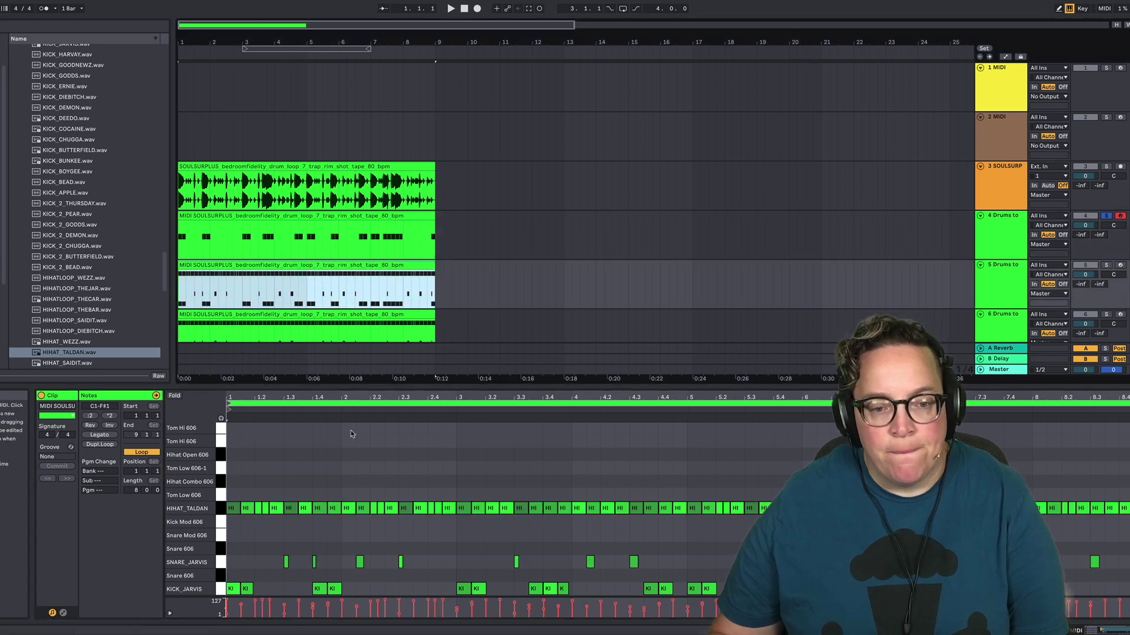
{"action": "key", "text": "ctrl+z"}
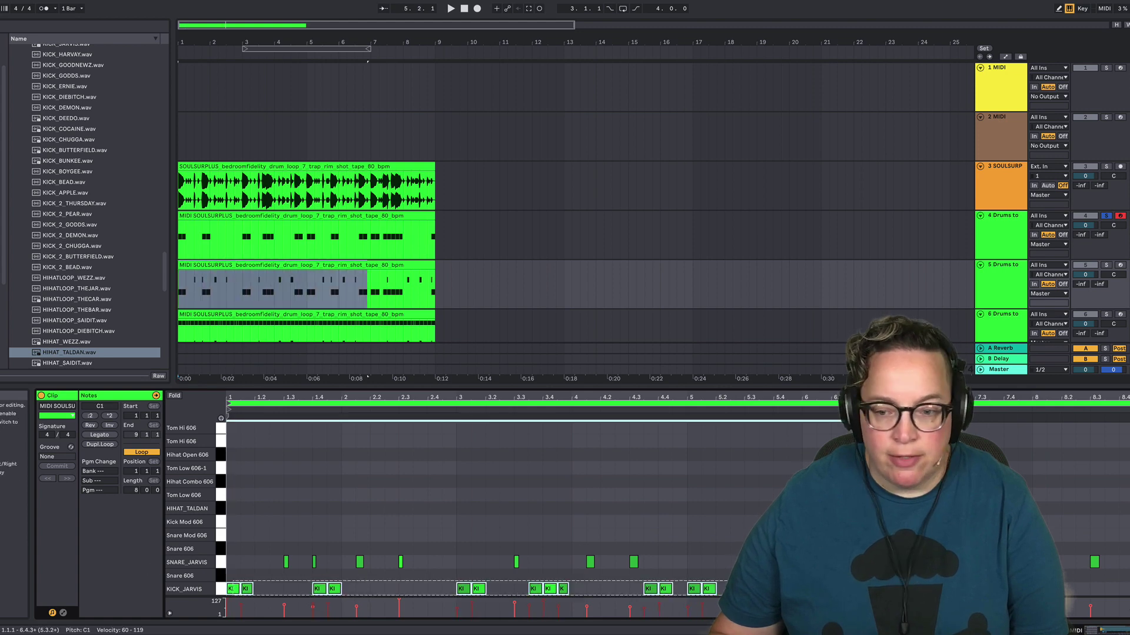
{"action": "key", "text": "ctrl+z"}
{"action": "scroll", "coordinate": [428, 223], "scroll_direction": "down", "scroll_amount": 2}
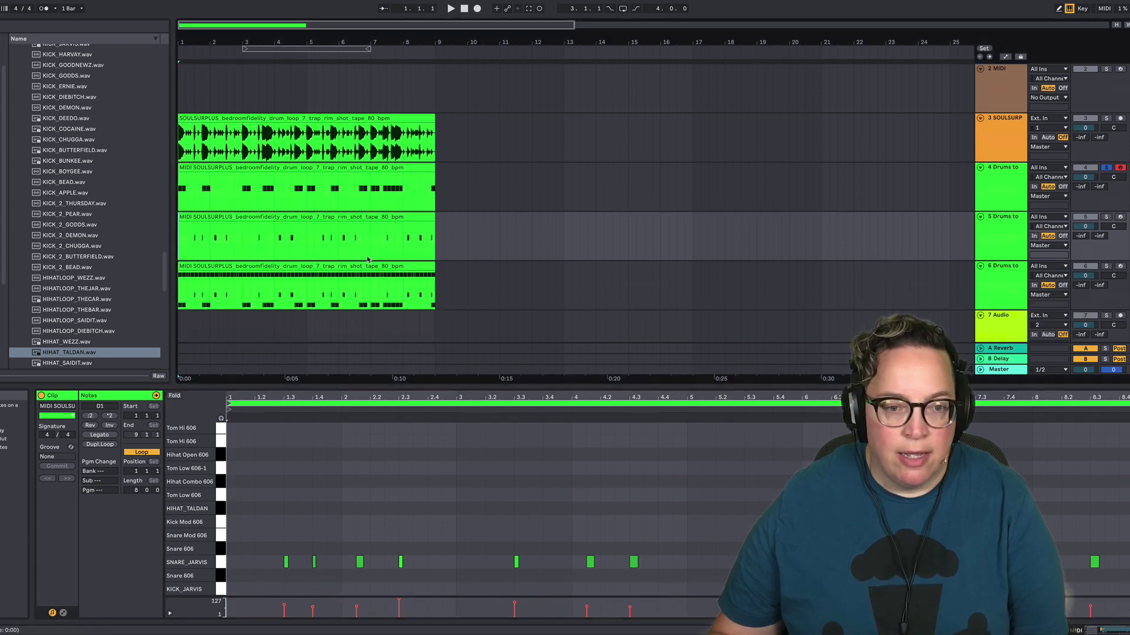
{"action": "key", "text": "ctrl+y"}
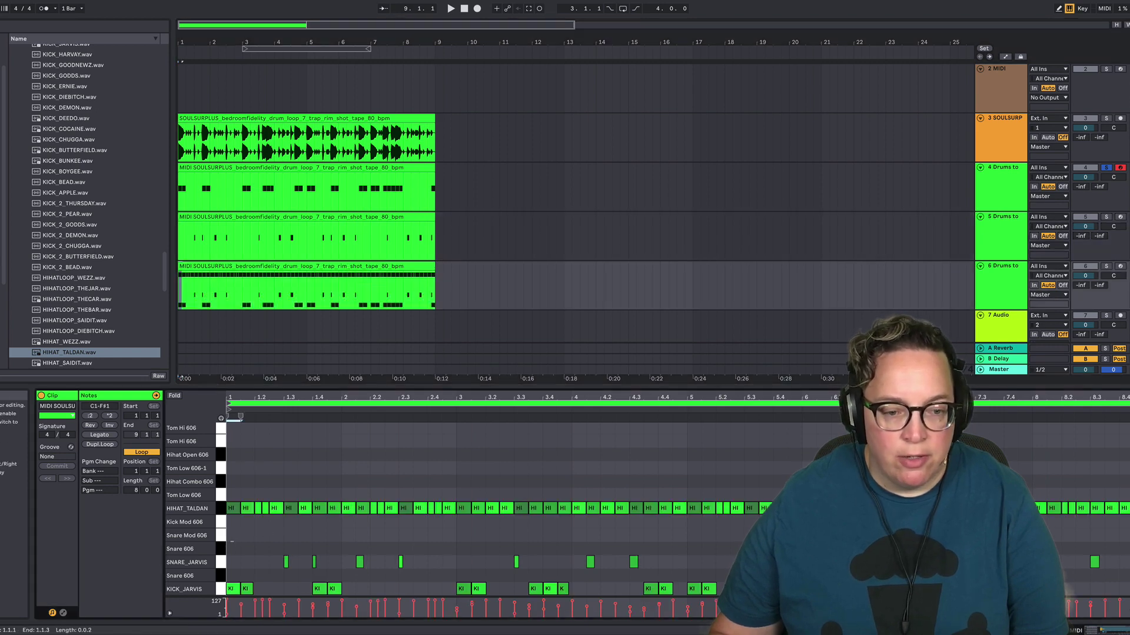
{"action": "key", "text": "ctrl+z"}
{"action": "key", "text": "ctrl+z"}
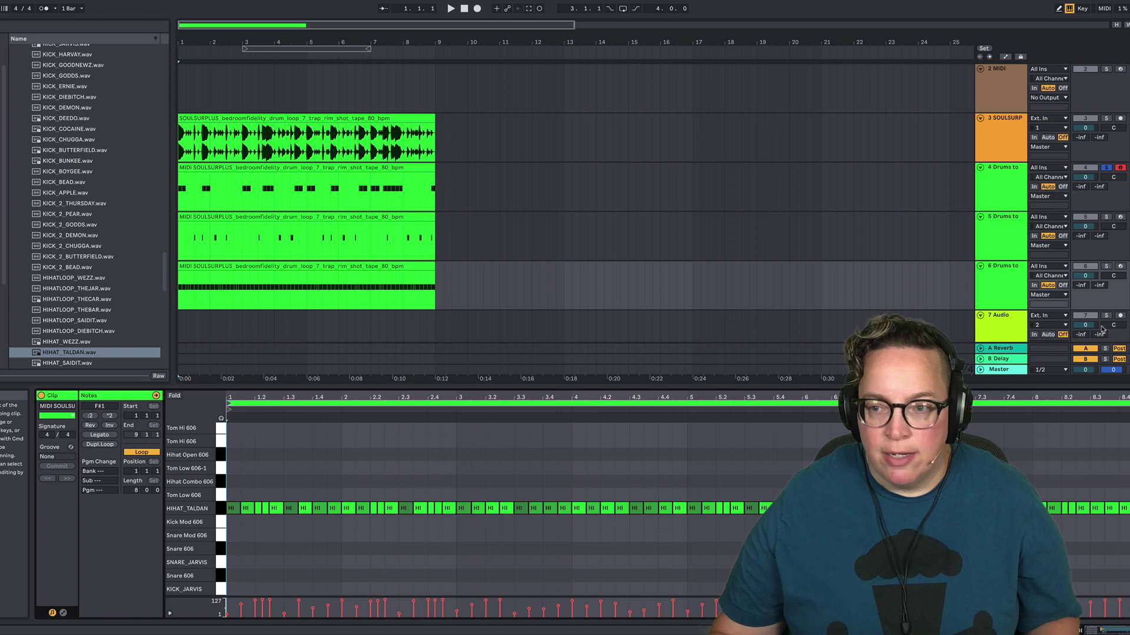
- Play from the start, unsolo track 4 and mute the original audio drum loop
{"action": "key", "text": "space"}
{"action": "left_click", "coordinate": [1106, 168]}
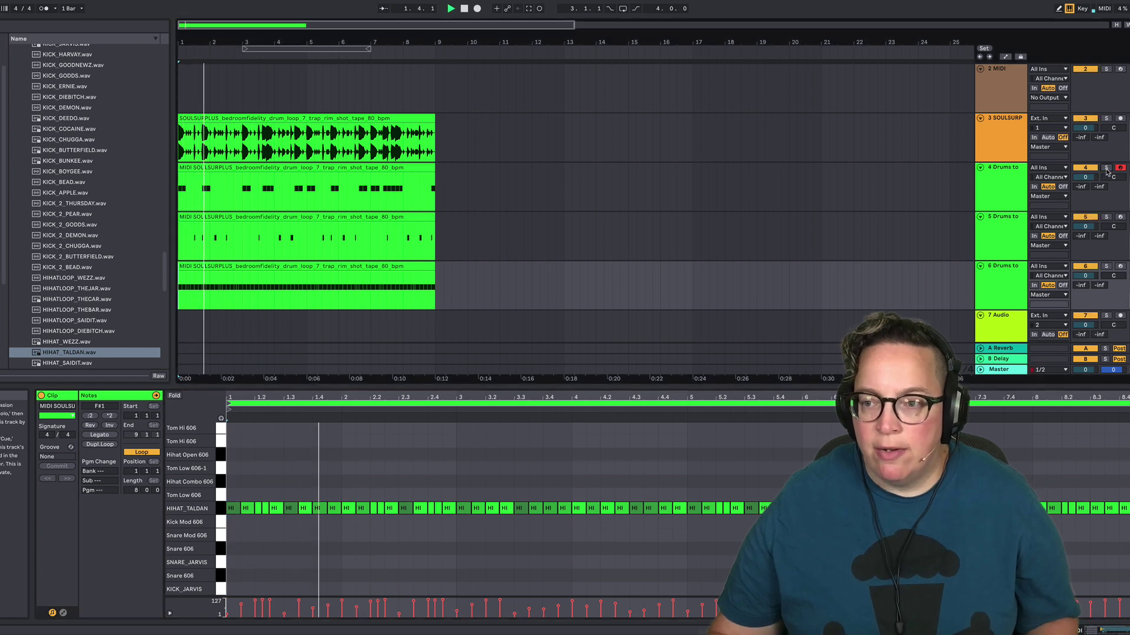
{"action": "left_click", "coordinate": [1095, 119]}
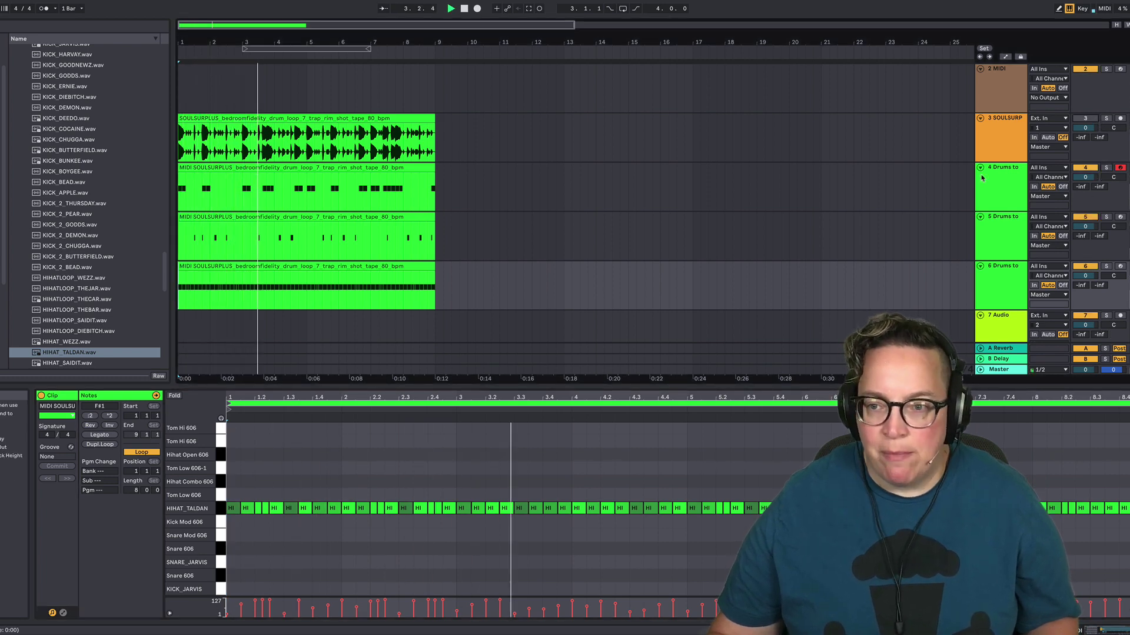
{"action": "scroll", "coordinate": [1031, 138], "scroll_direction": "down", "scroll_amount": 2}
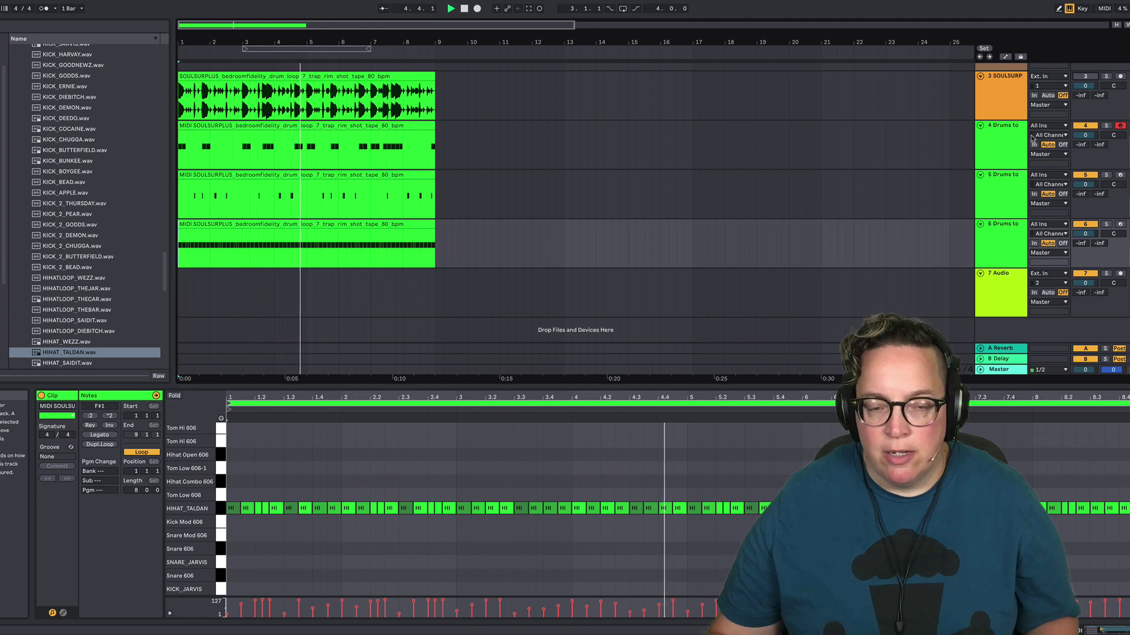
{"action": "scroll", "coordinate": [1036, 136], "scroll_direction": "up", "scroll_amount": 1}
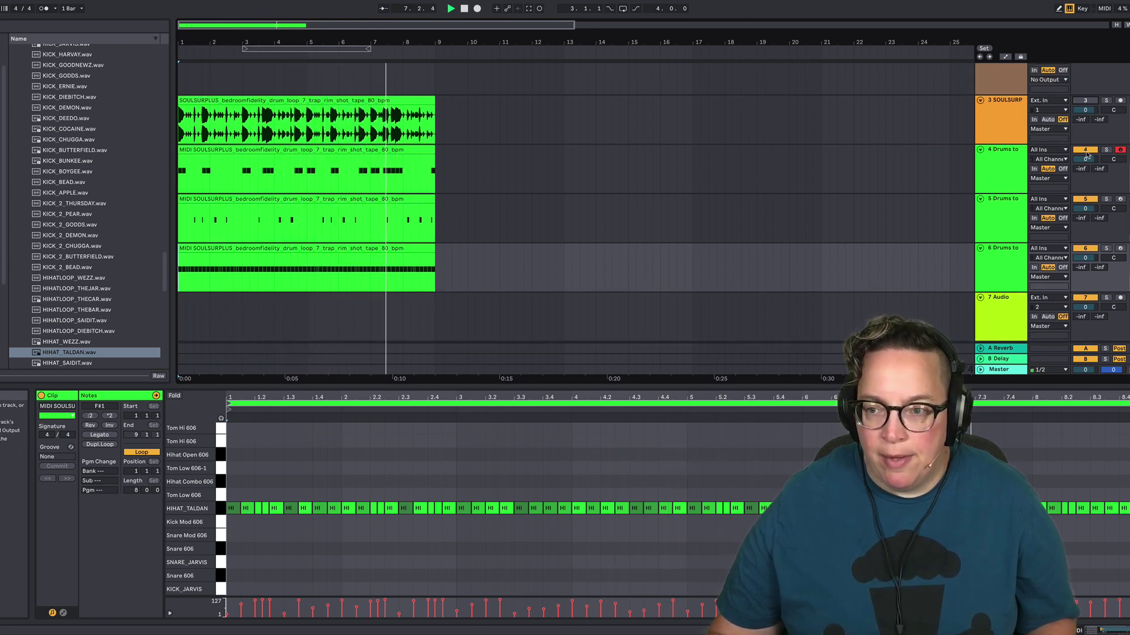
- Solo track 4 and replay from the start to check its KICK_JARVIS kick notes
{"action": "left_click", "coordinate": [1001, 174]}
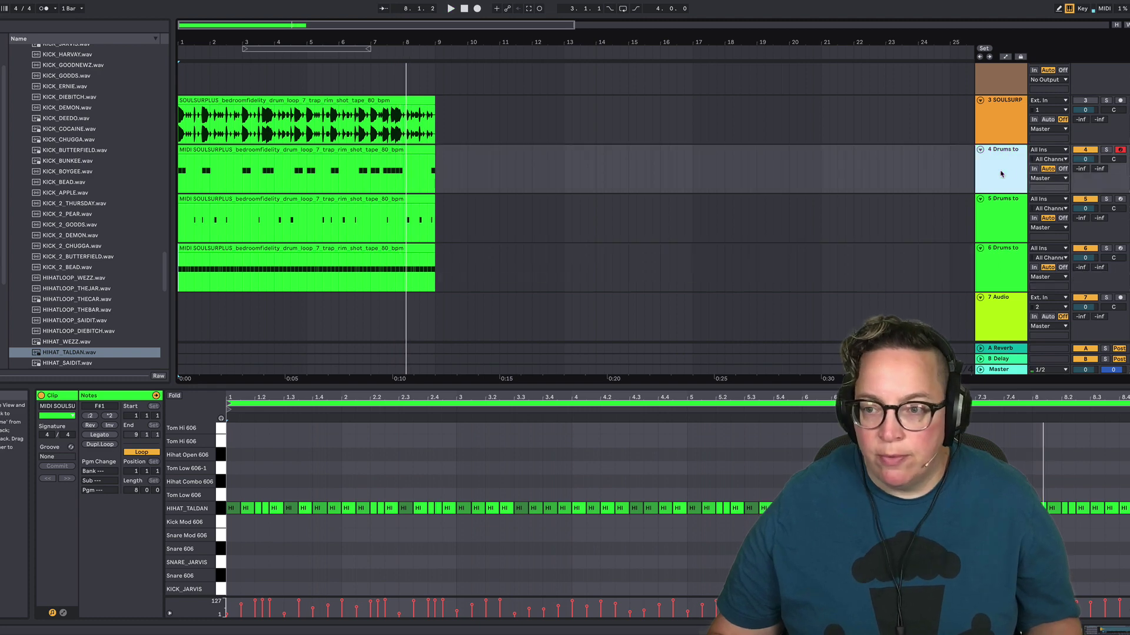
{"action": "left_click", "coordinate": [1105, 150]}
{"action": "key", "text": "space"}
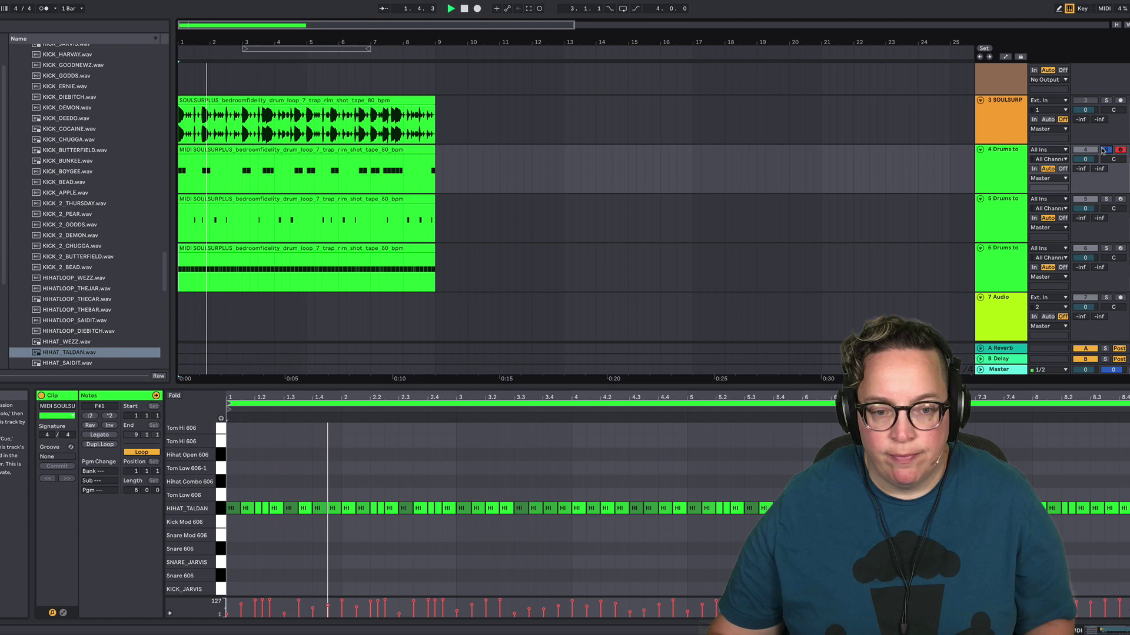
{"action": "left_click", "coordinate": [356, 147]}
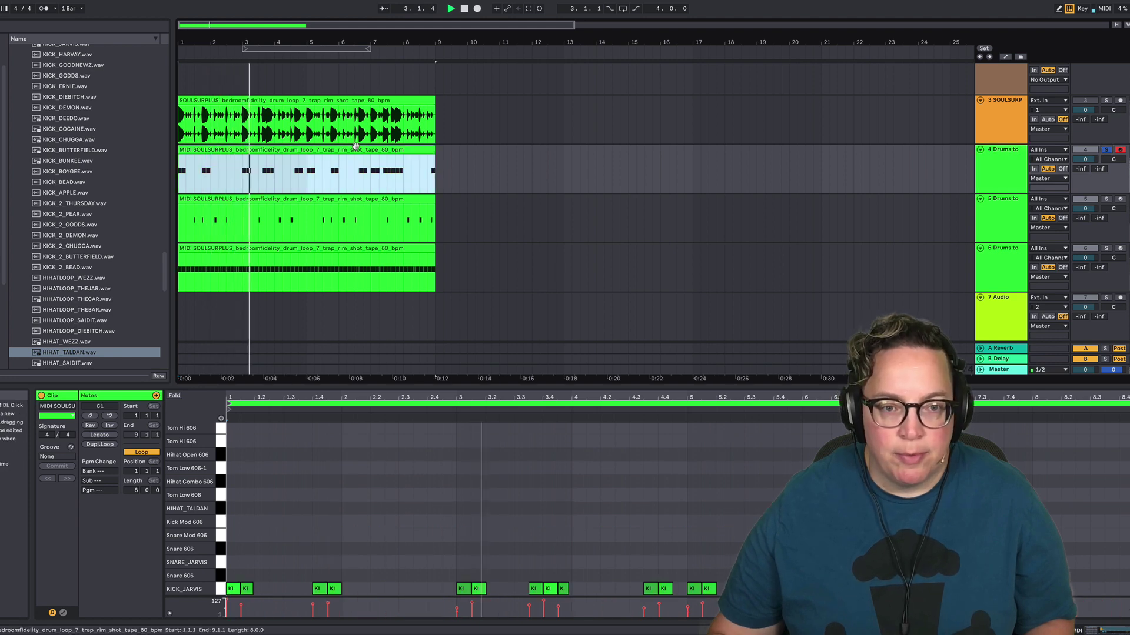
{"action": "scroll", "coordinate": [643, 277], "scroll_direction": "down", "scroll_amount": 1}
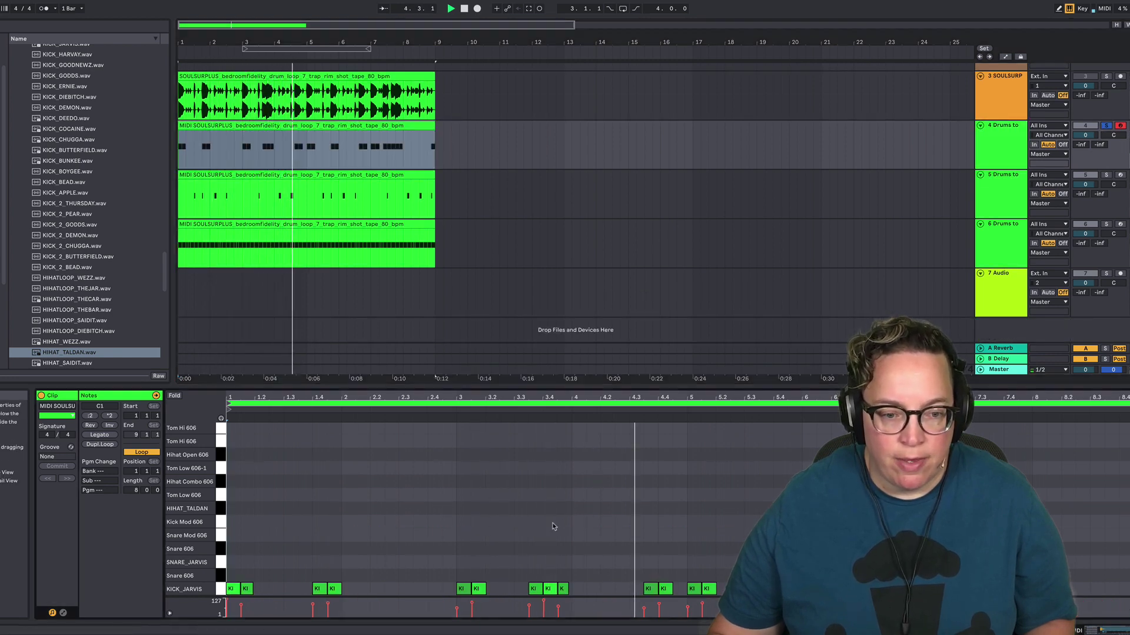
{"action": "scroll", "coordinate": [583, 470], "scroll_direction": "up", "scroll_amount": 3}
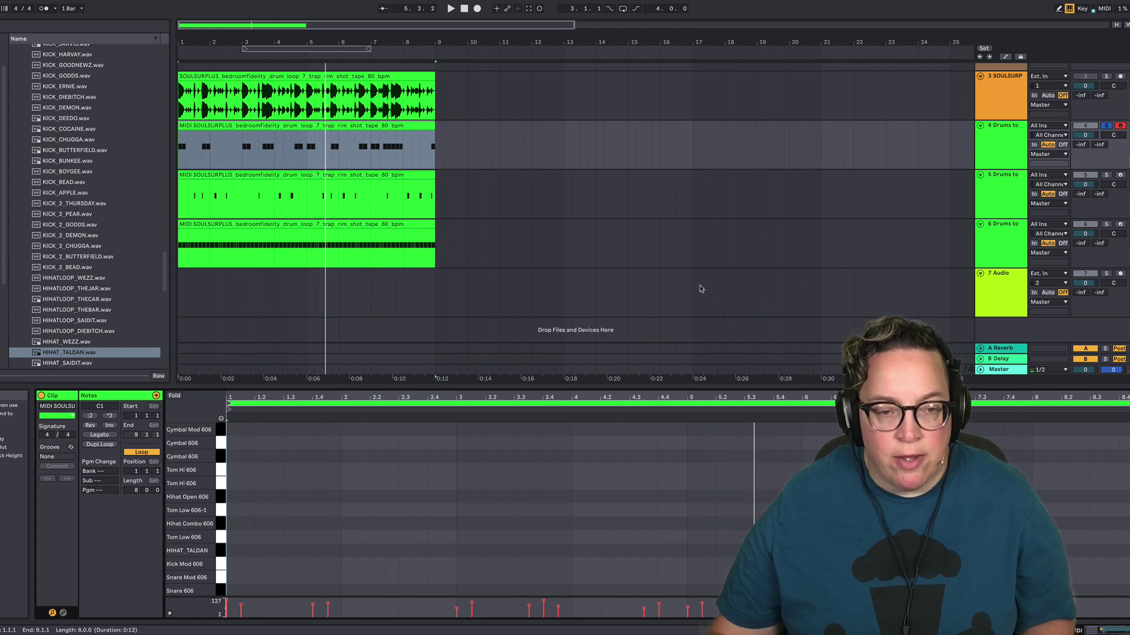
{"action": "scroll", "coordinate": [700, 288], "scroll_direction": "up", "scroll_amount": 2}
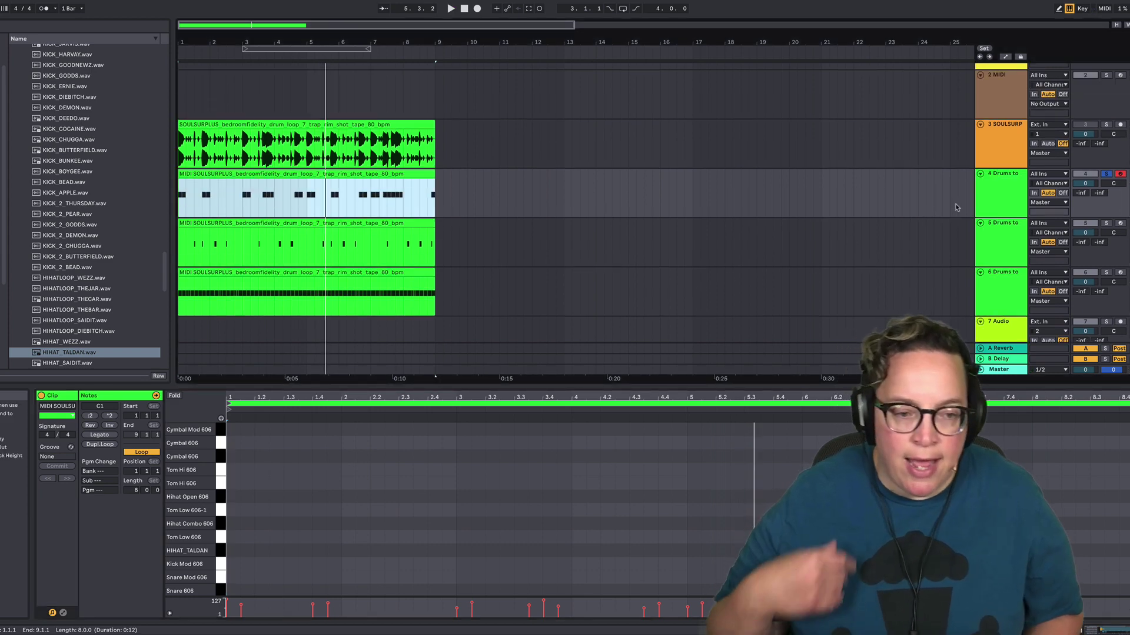